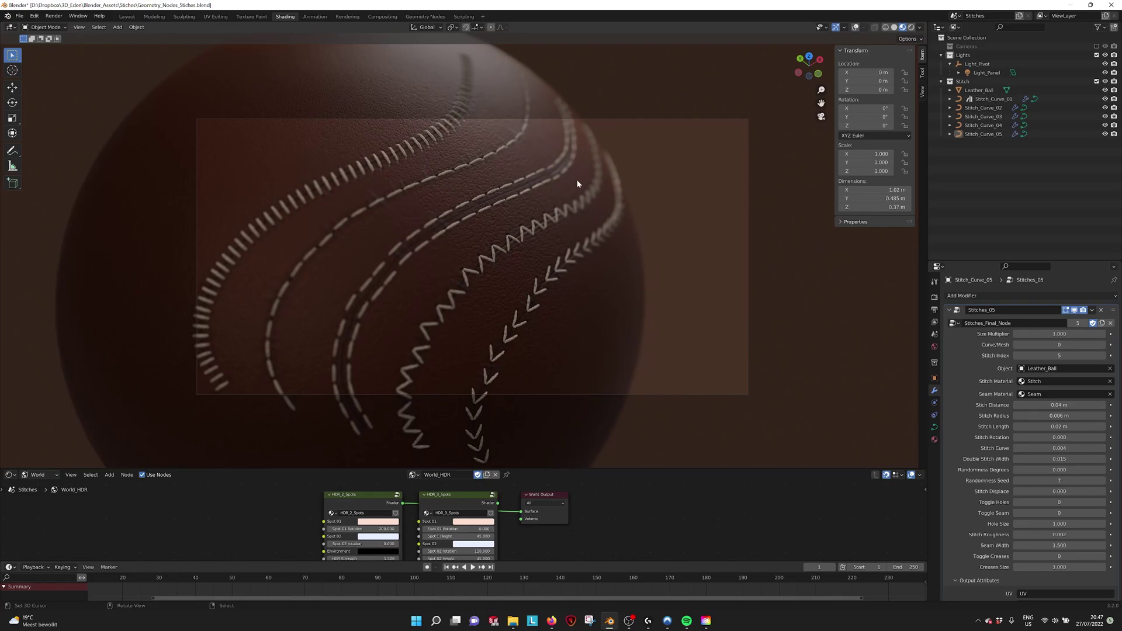
Step: Select the Stitch_Curve_01 stitching curve on the leather ball
middle_drag(584, 179, 581, 187)
scroll(581, 188, down, 3)
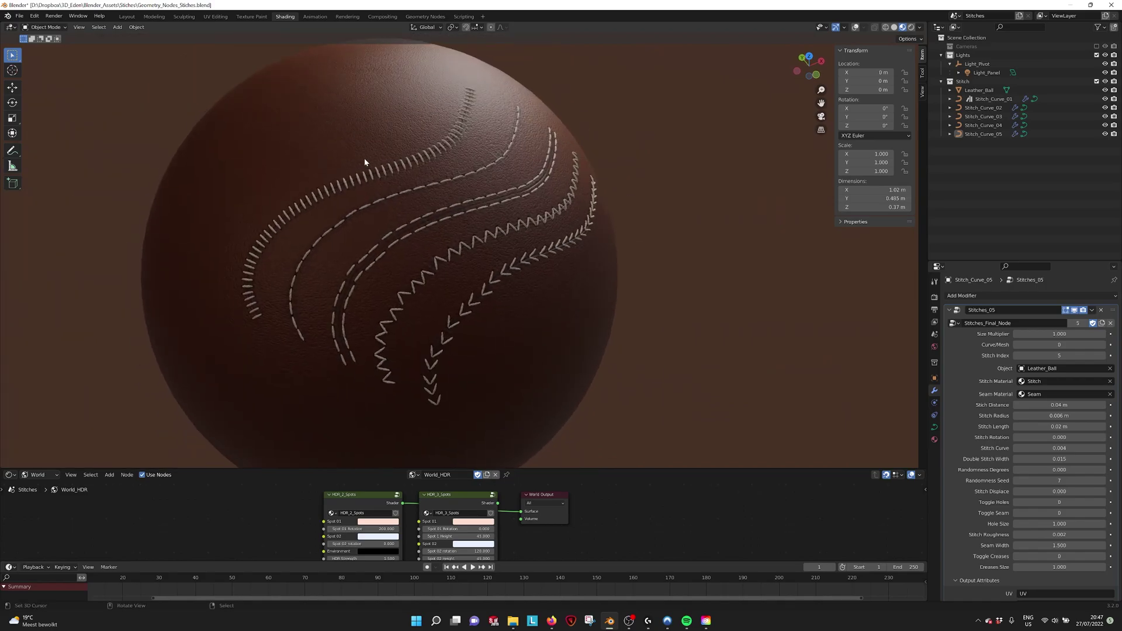
middle_drag(566, 260, 555, 216)
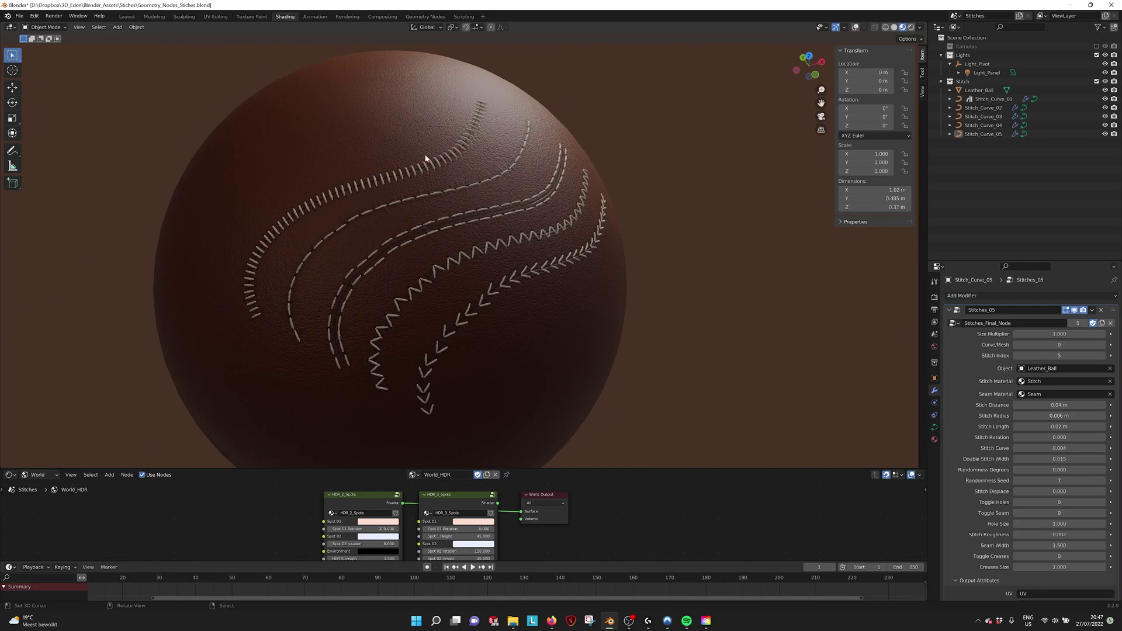
click(973, 98)
right_click(970, 99)
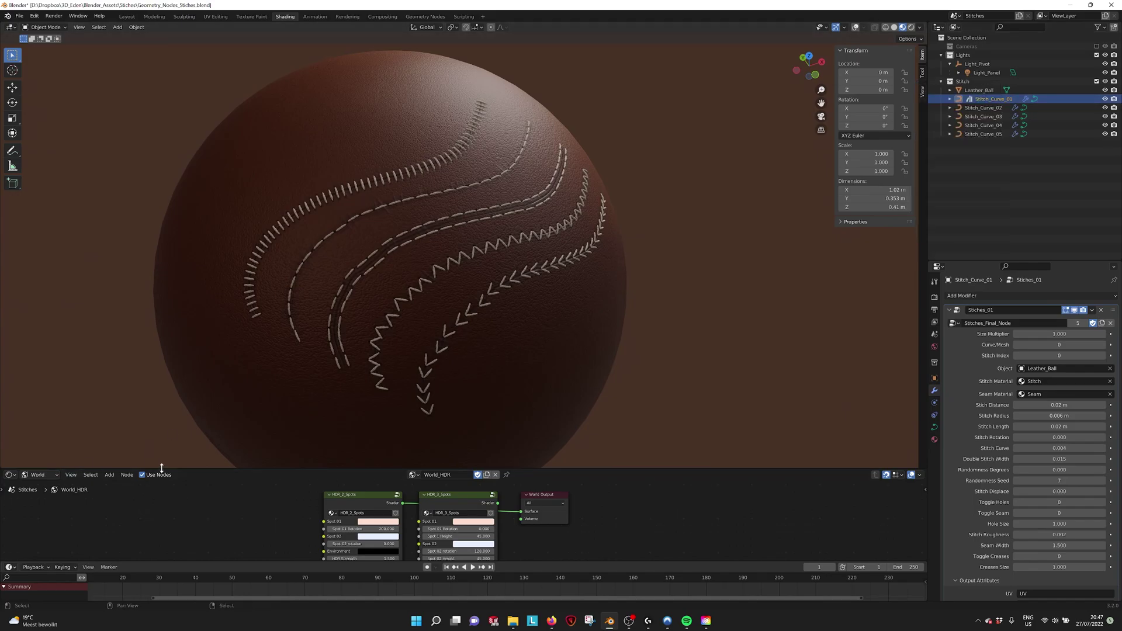
Step: Enlarge the node editor area, switch it to the Asset Browser and show the assets of the User Library
drag(156, 468, 163, 409)
click(10, 415)
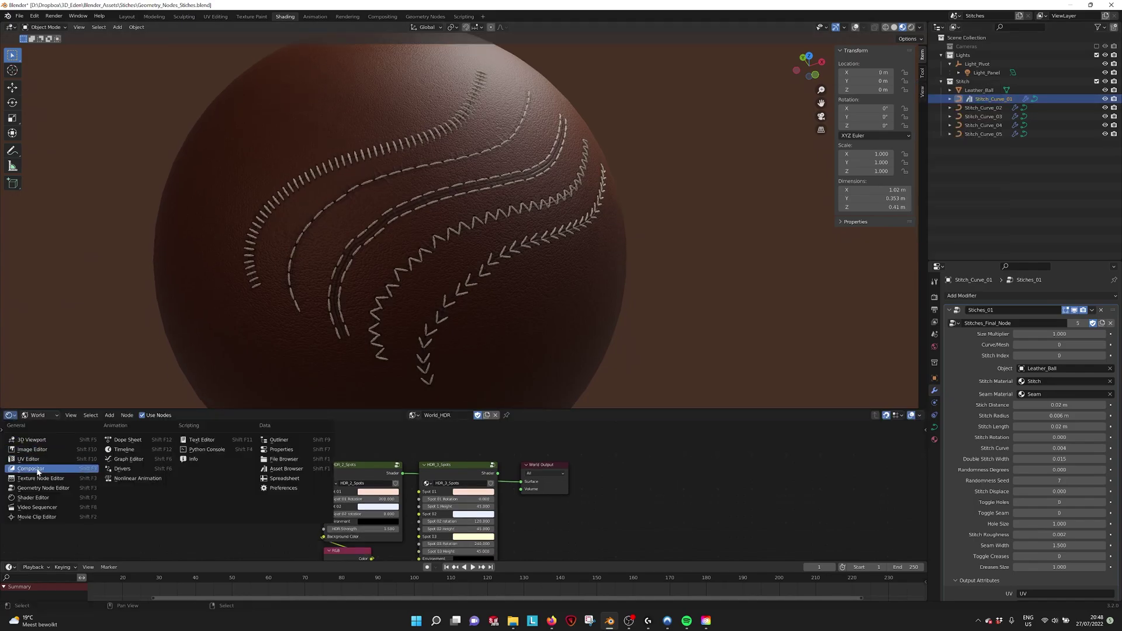
click(279, 469)
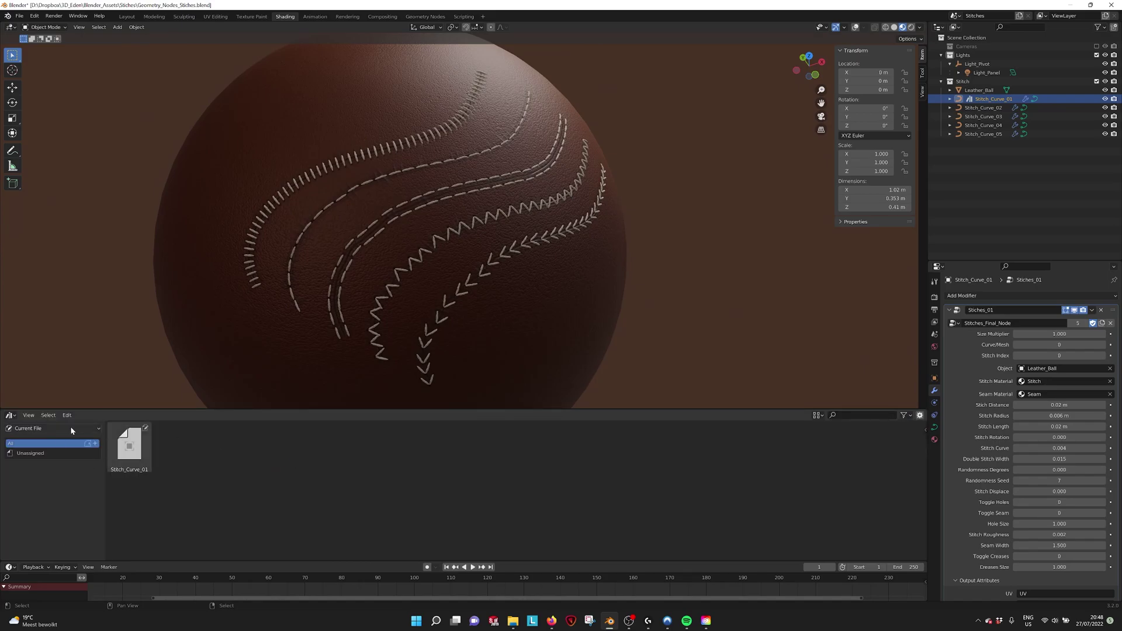
click(52, 428)
click(35, 451)
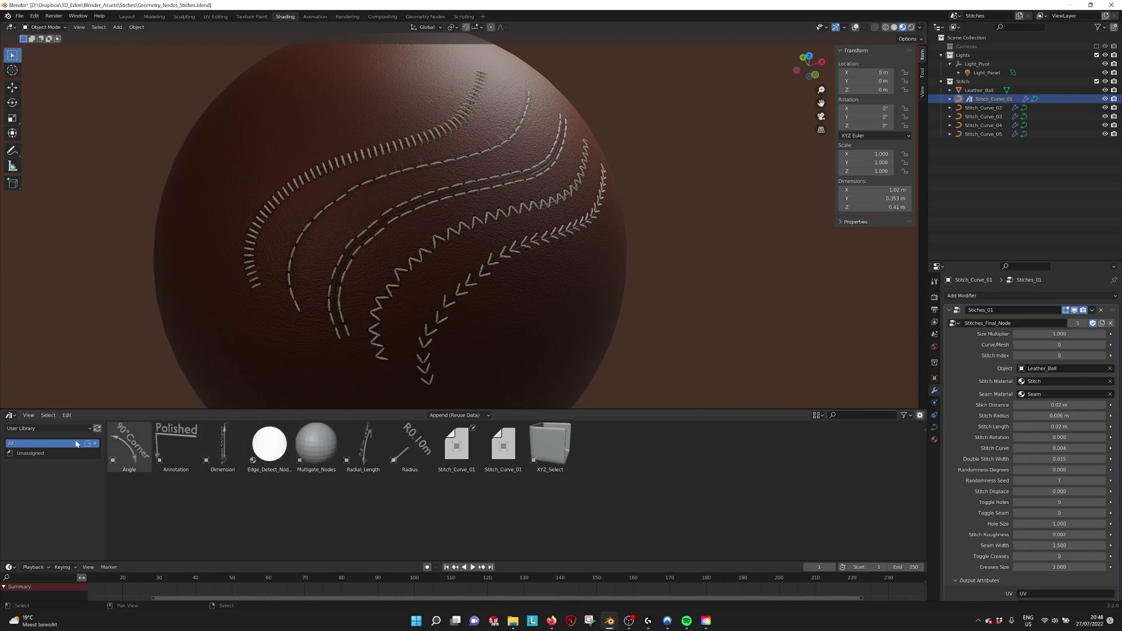
Step: Switch the asset browser area back to the Shader Editor and turn on the viewport overlays
click(13, 415)
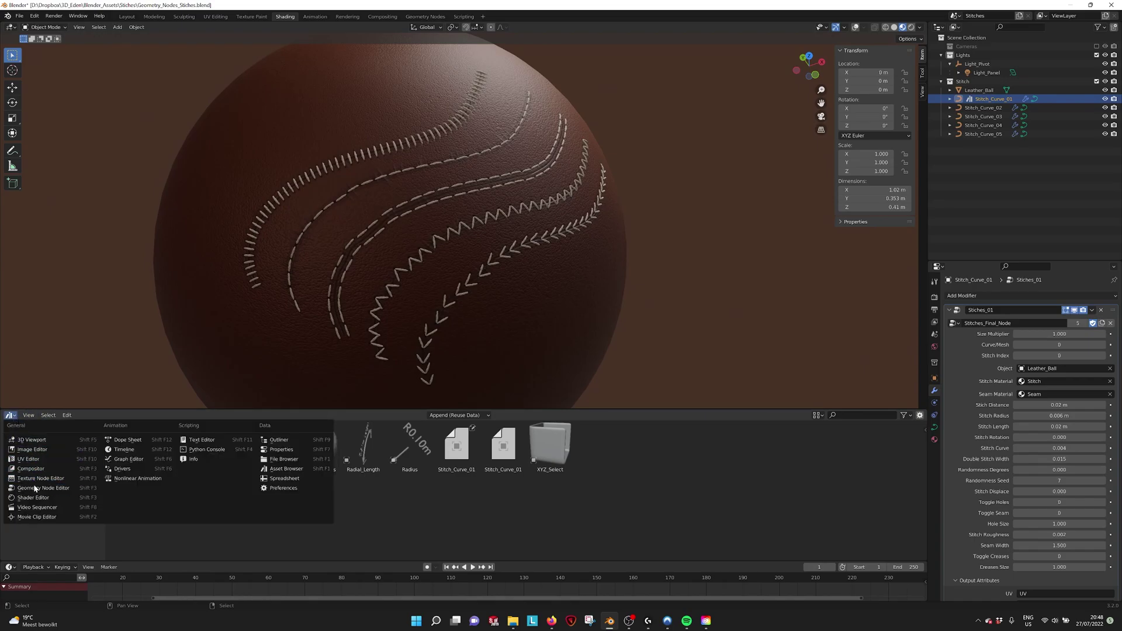
click(33, 497)
middle_drag(384, 268, 450, 129)
click(855, 27)
click(20, 16)
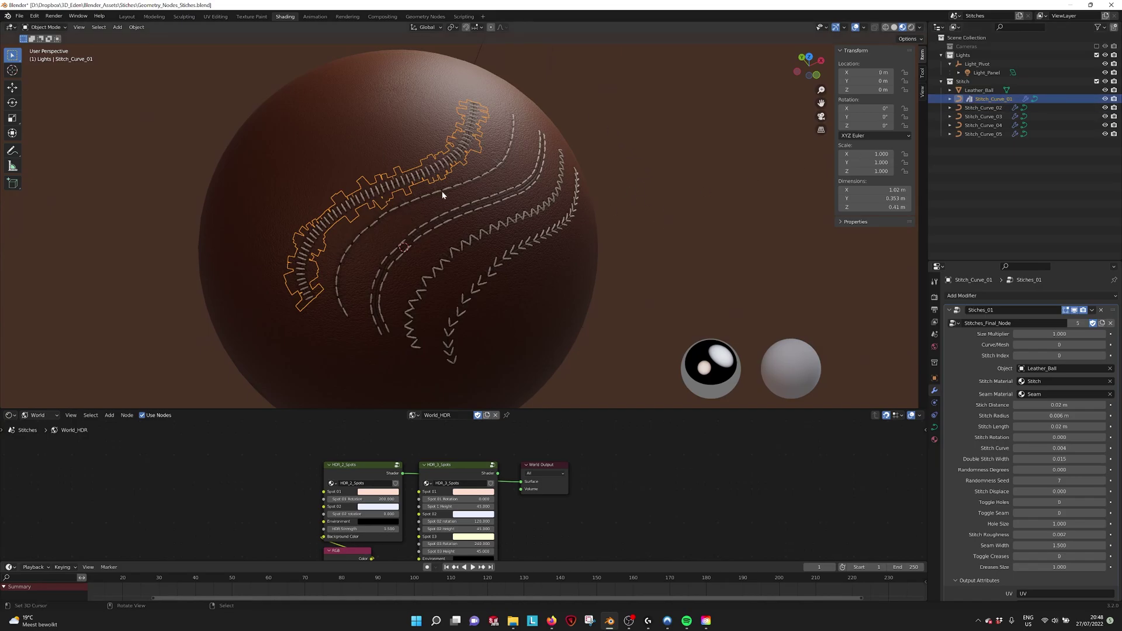
Step: Enter Edit Mode on the Stitch_Curve_01 curve and activate the freehand Draw tool
middle_drag(362, 221, 410, 170)
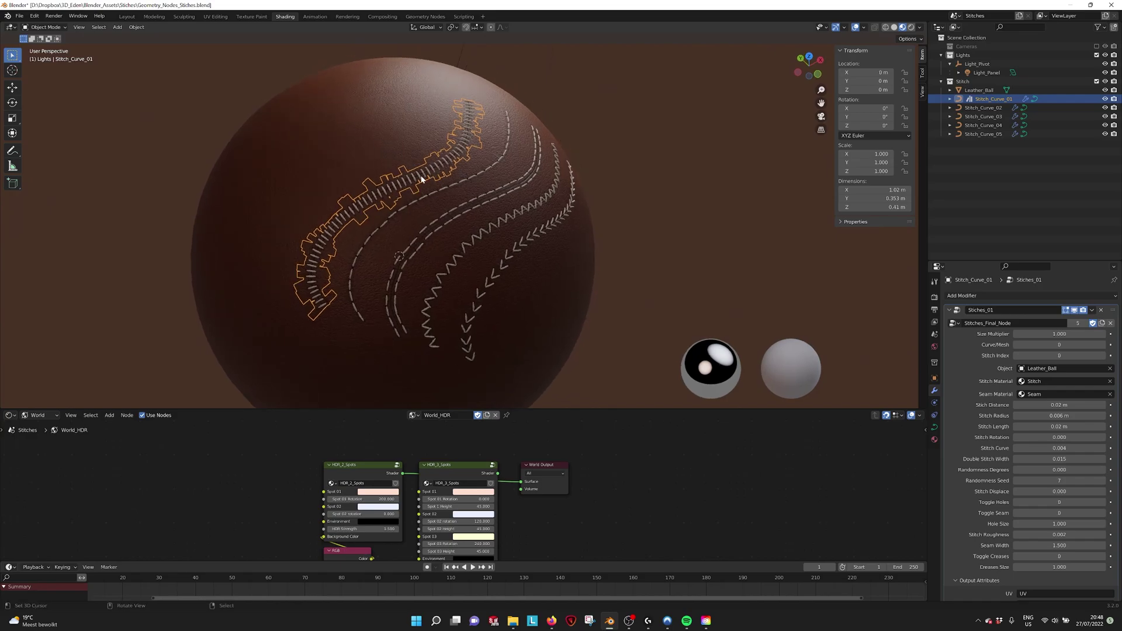
middle_drag(412, 191, 444, 212)
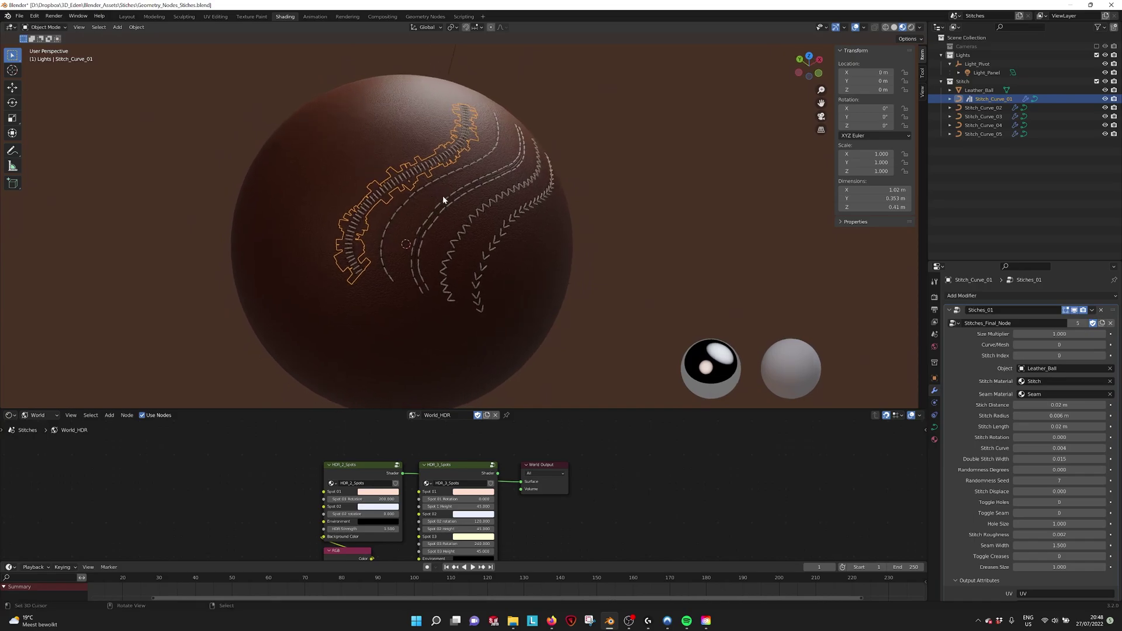
scroll(435, 193, up, 3)
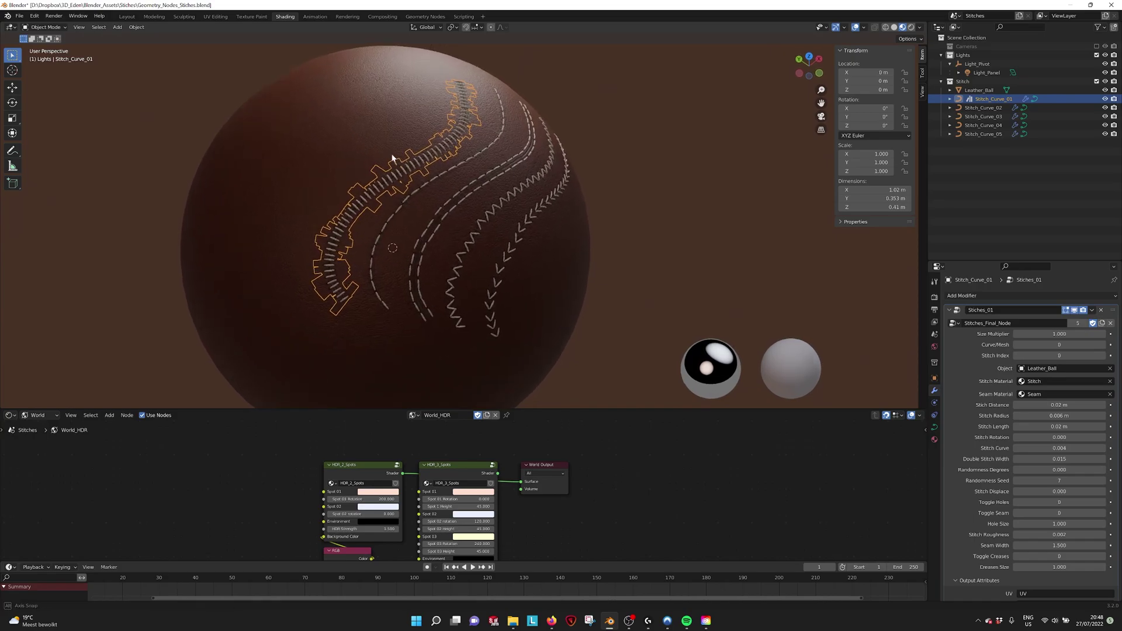
middle_drag(440, 174, 490, 174)
shift+click(490, 174)
click(492, 173)
click(61, 26)
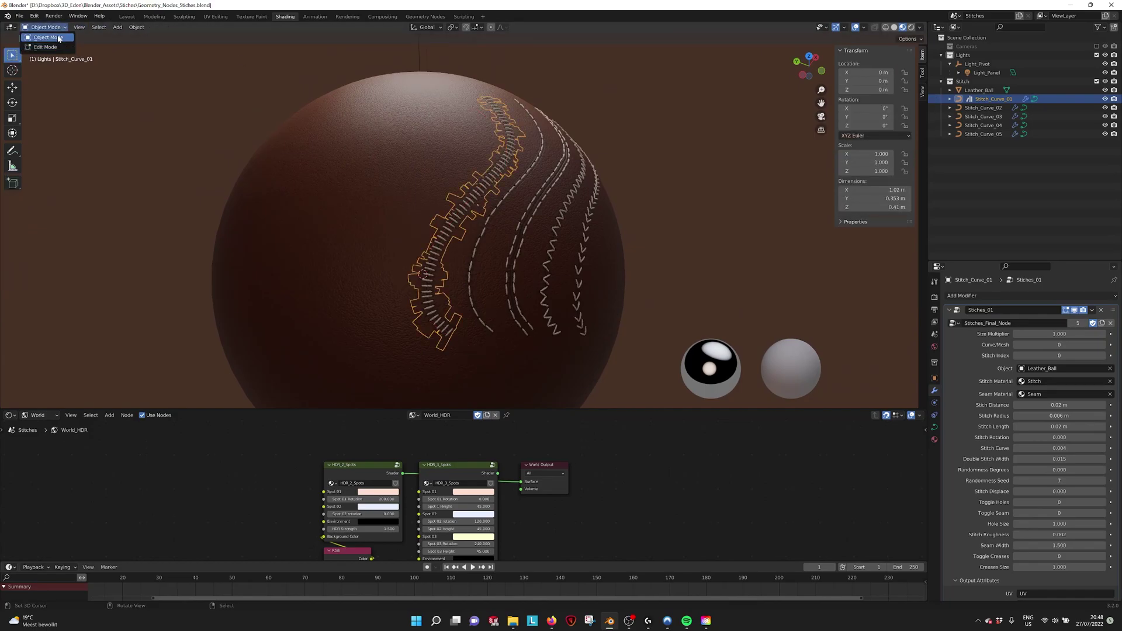
click(53, 47)
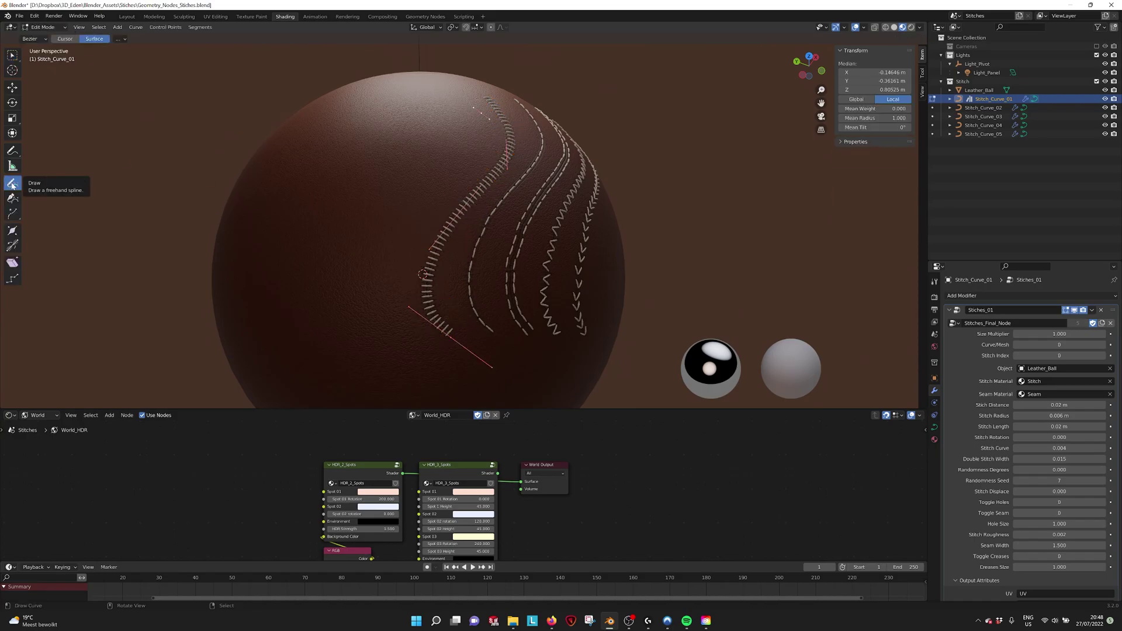
Step: Draw two freehand S-shaped splines on the bare side of the leather ball and return to Object Mode
middle_drag(281, 146, 439, 134)
mouse_move(439, 134)
mouse_down()
mouse_move(326, 301)
mouse_move(295, 314)
mouse_up()
middle_drag(407, 232, 351, 141)
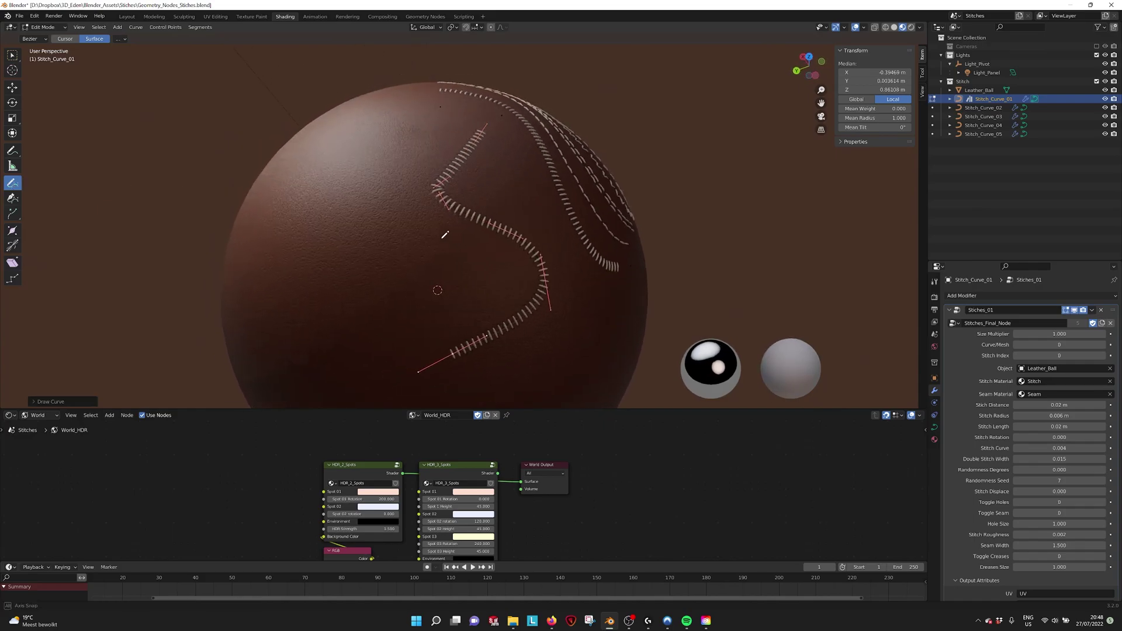
drag(350, 140, 296, 270)
key(Tab)
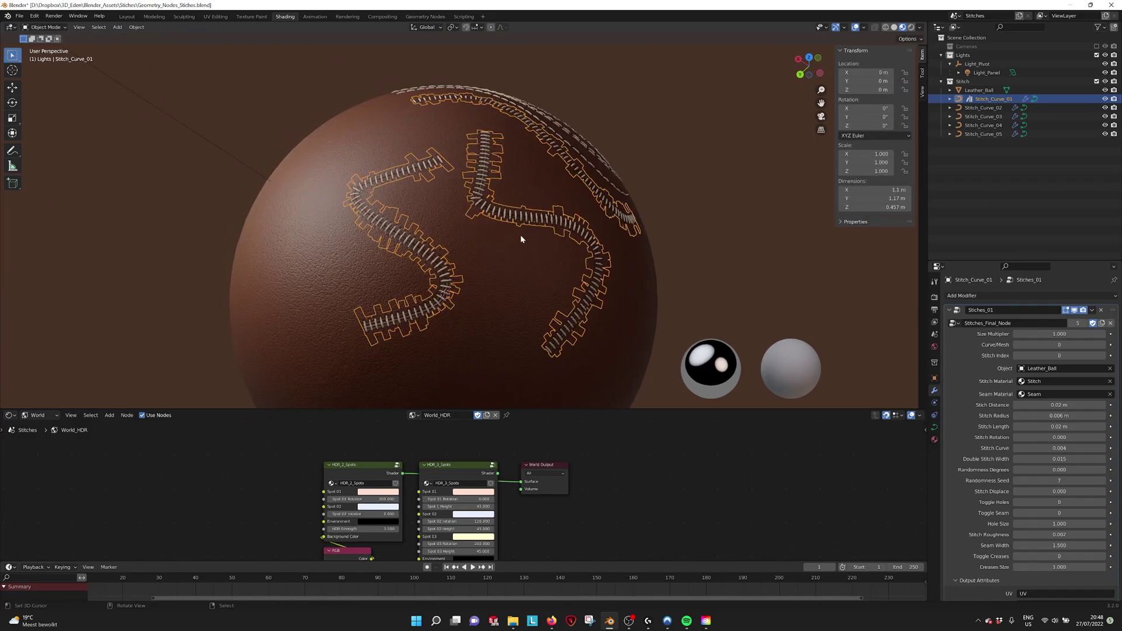
Step: Examine from several angles how the new stitches follow the ball surface and check the modifier's Object input
mouse_move(519, 237)
middle_down()
mouse_move(467, 223)
mouse_move(561, 234)
middle_up()
scroll(468, 224, down, 2)
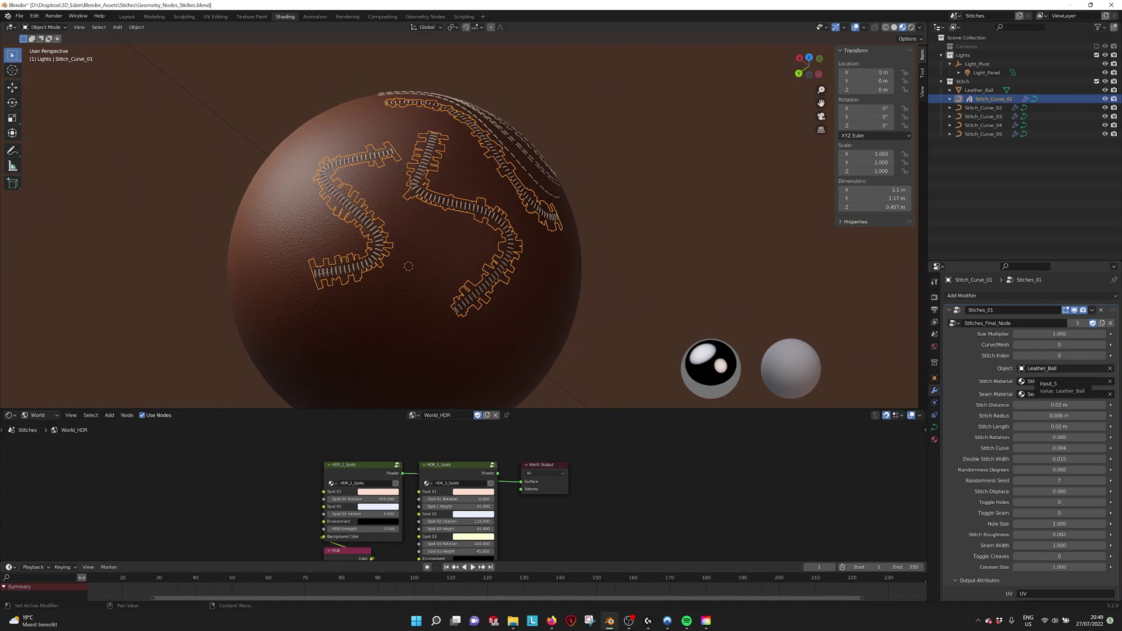
click(1046, 370)
middle_drag(639, 259, 606, 263)
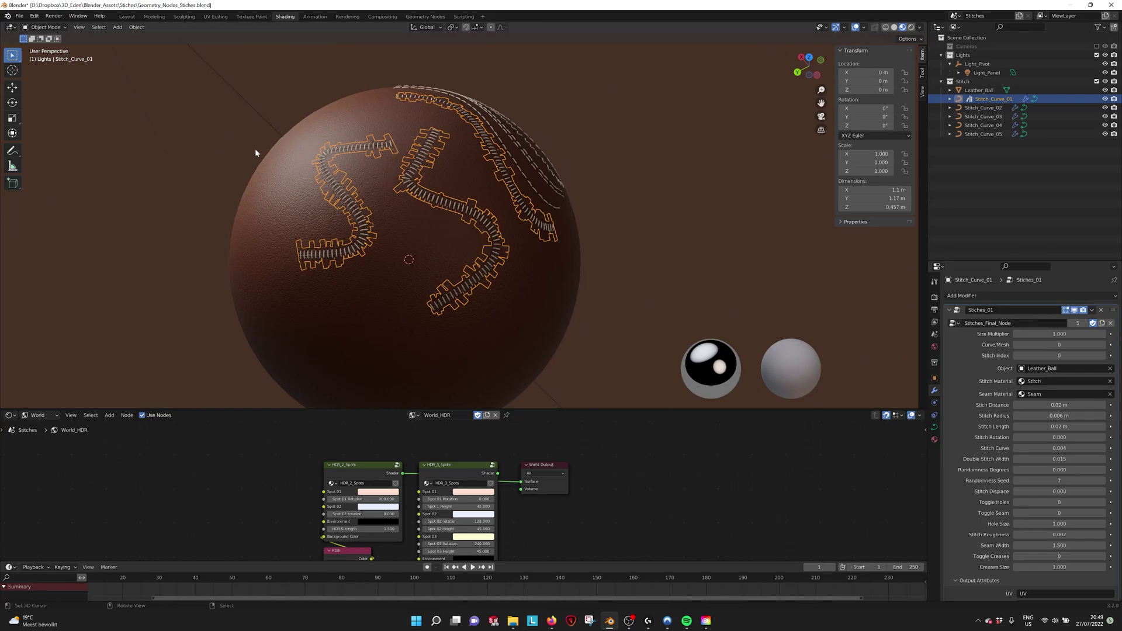
middle_drag(299, 231, 348, 216)
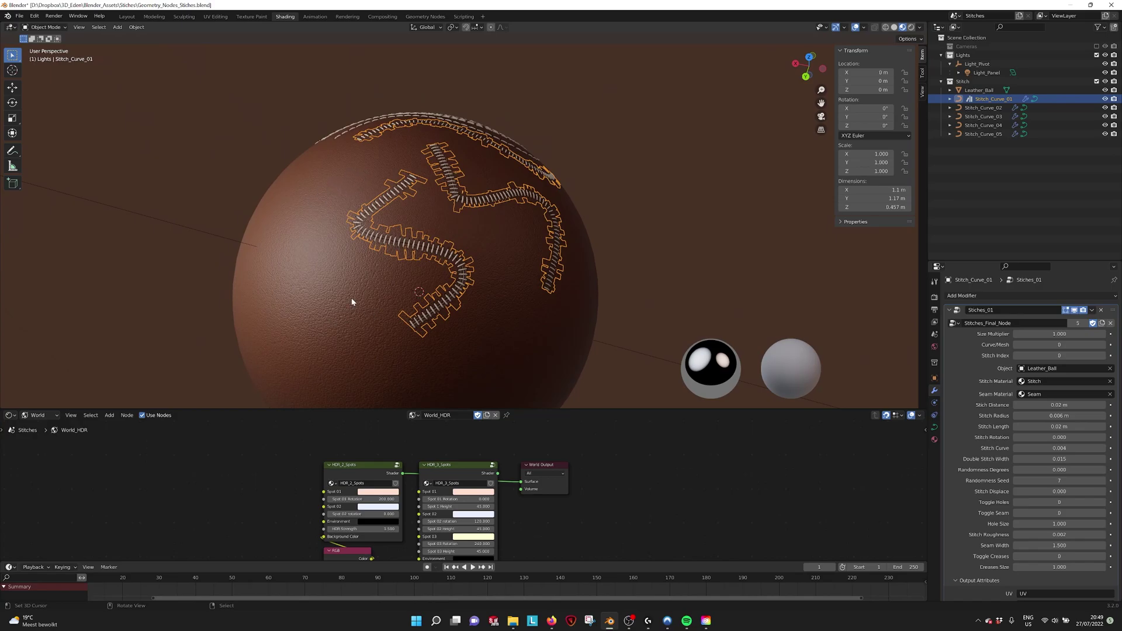
middle_drag(357, 302, 273, 304)
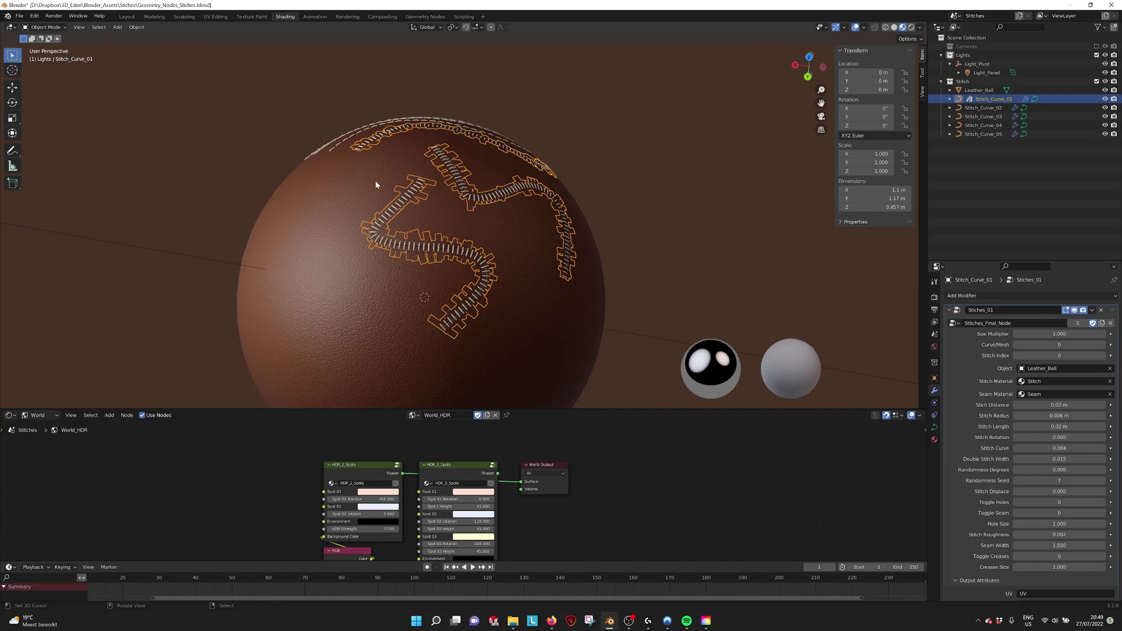
middle_drag(397, 281, 423, 264)
scroll(423, 267, up, 1)
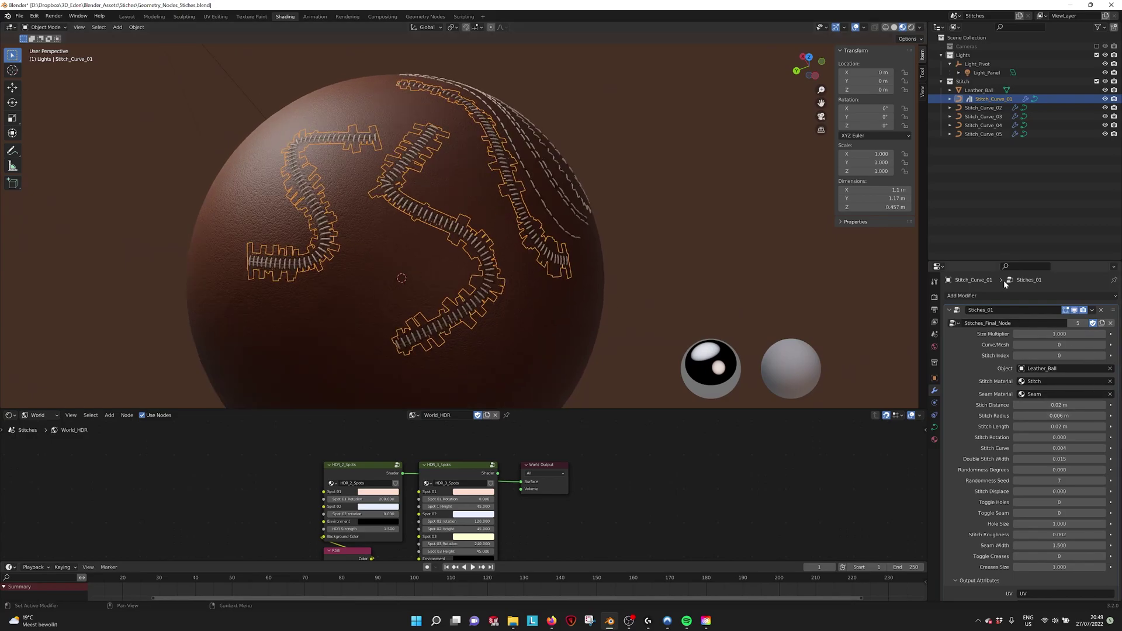
Step: Enlarge the modifier settings area and view the Draw tool's curve type options in Edit Mode
drag(990, 262, 997, 200)
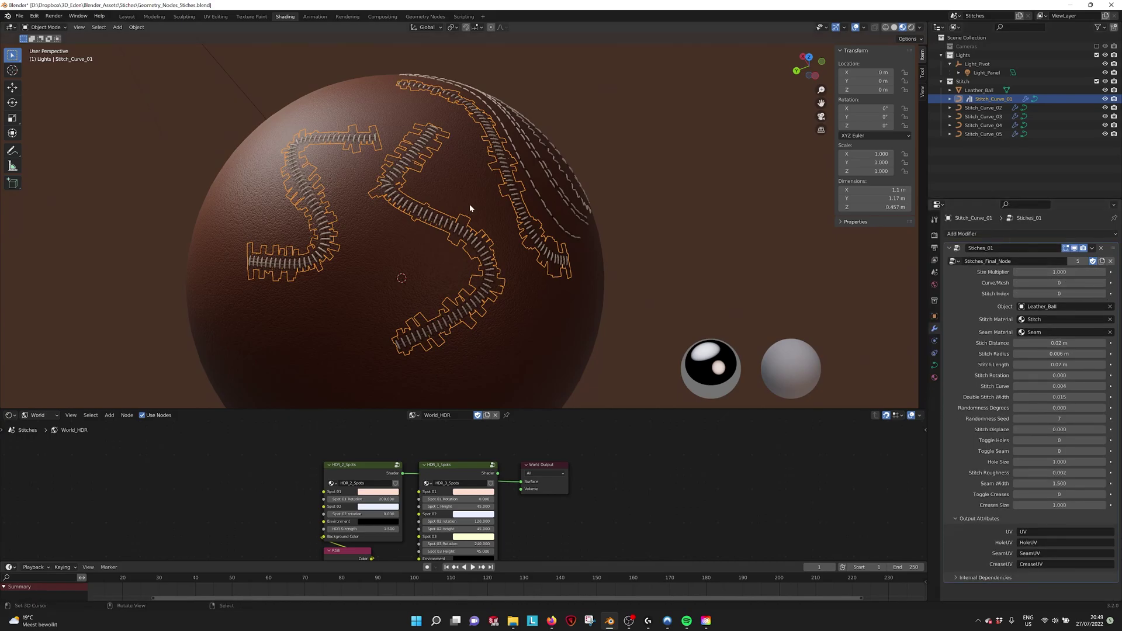
key(Tab)
click(34, 39)
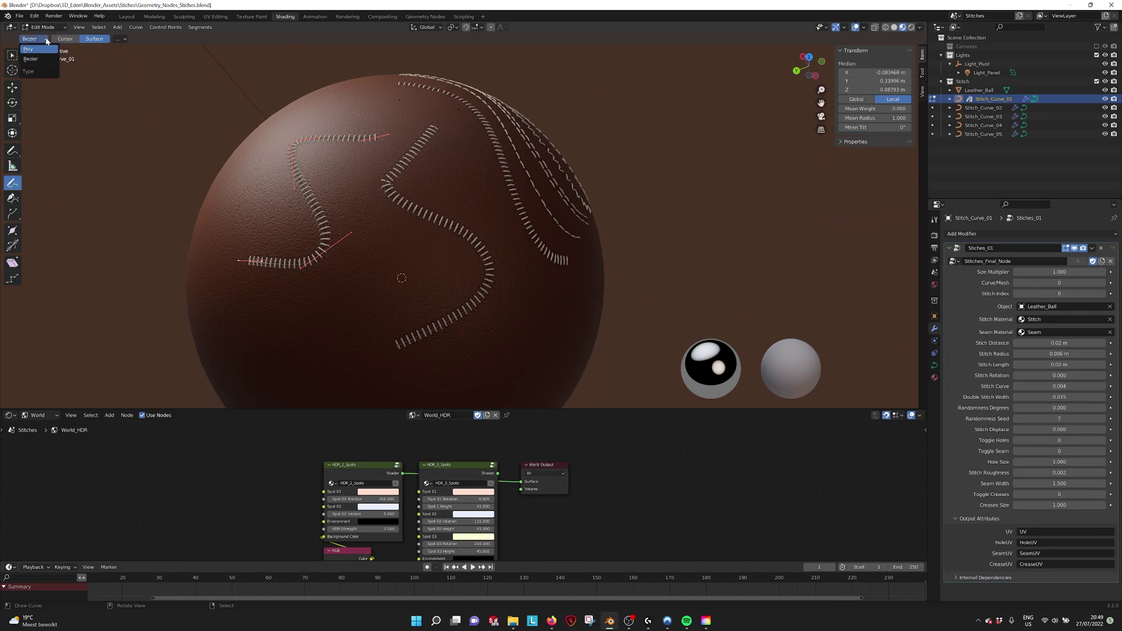
key(Tab)
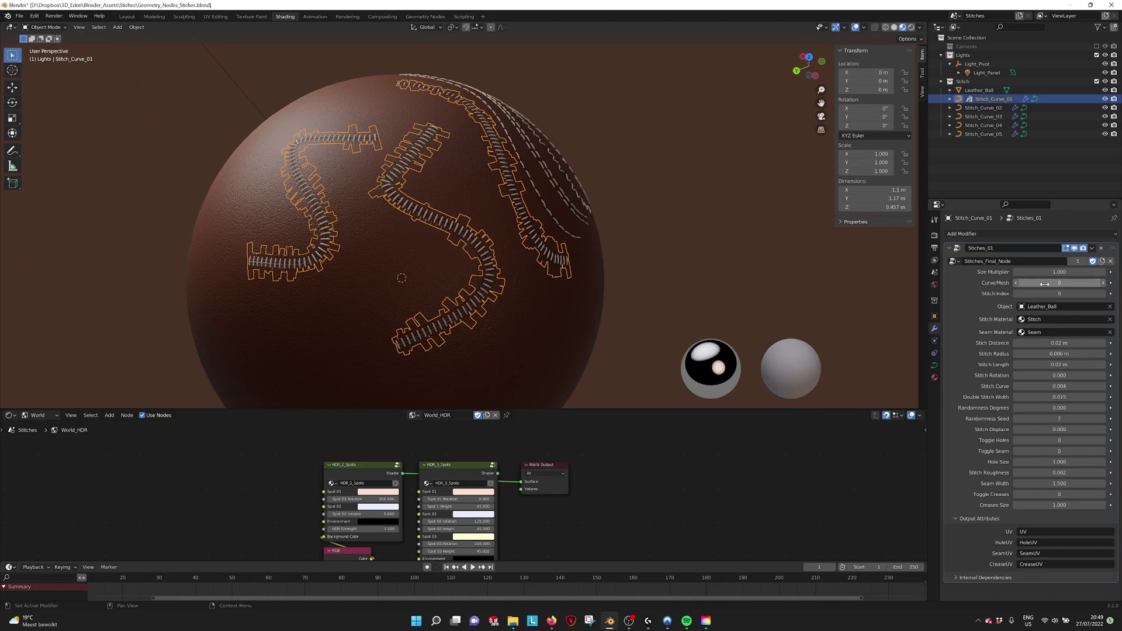
Step: Select a horizontal edge loop on the Leather_Ball mesh in Edit Mode, then return to Object Mode and reselect Stitch_Curve_01
click(483, 213)
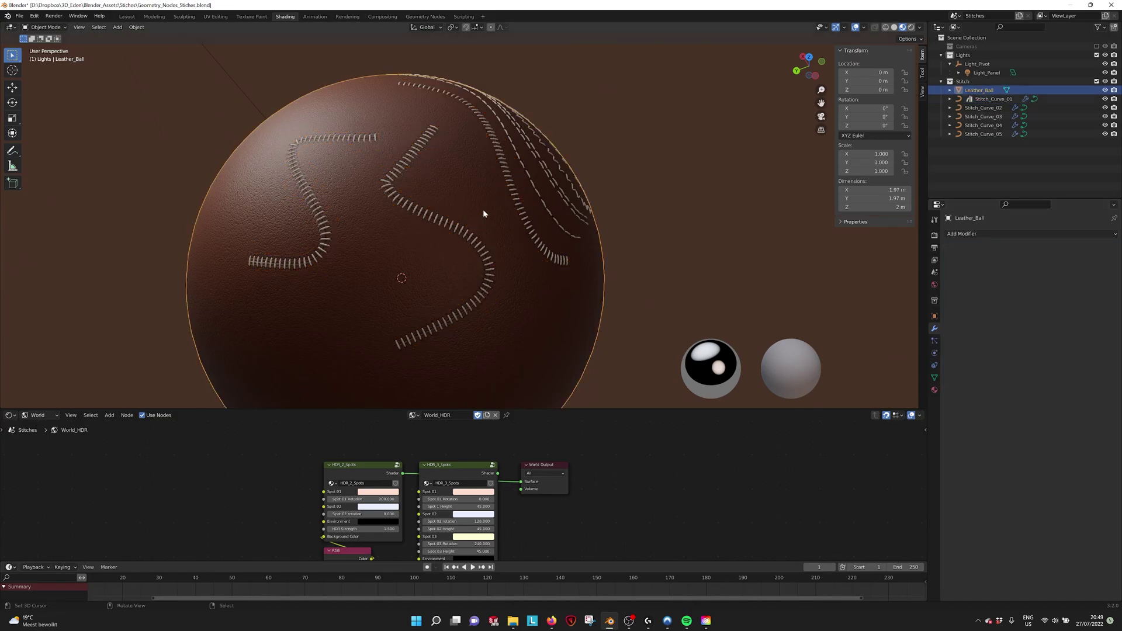
key(Tab)
alt+click(503, 216)
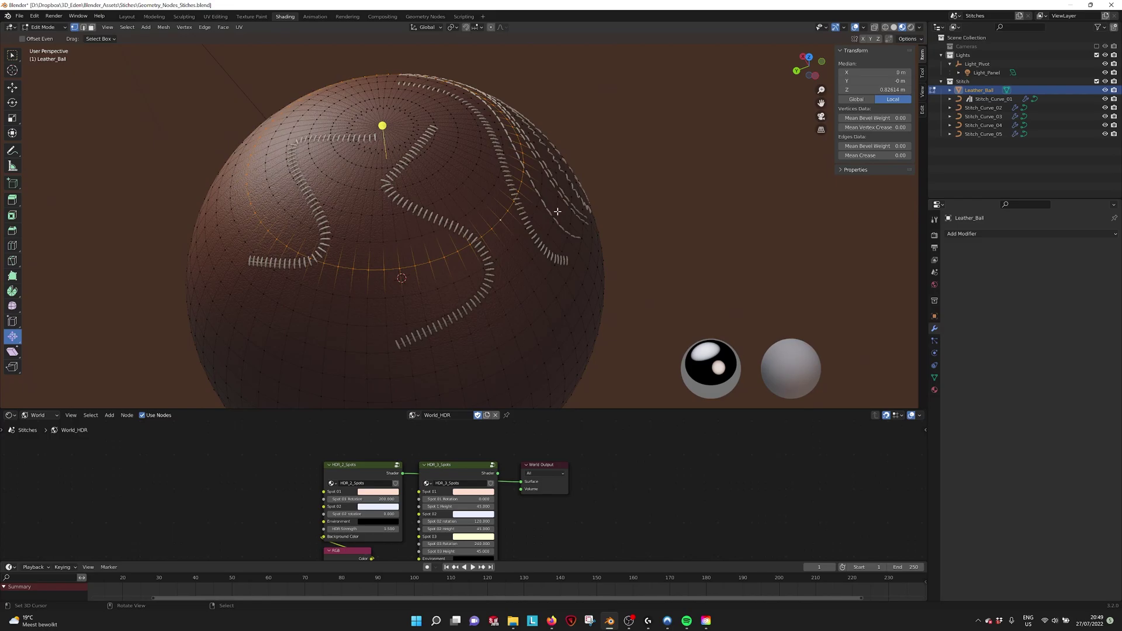
key(Tab)
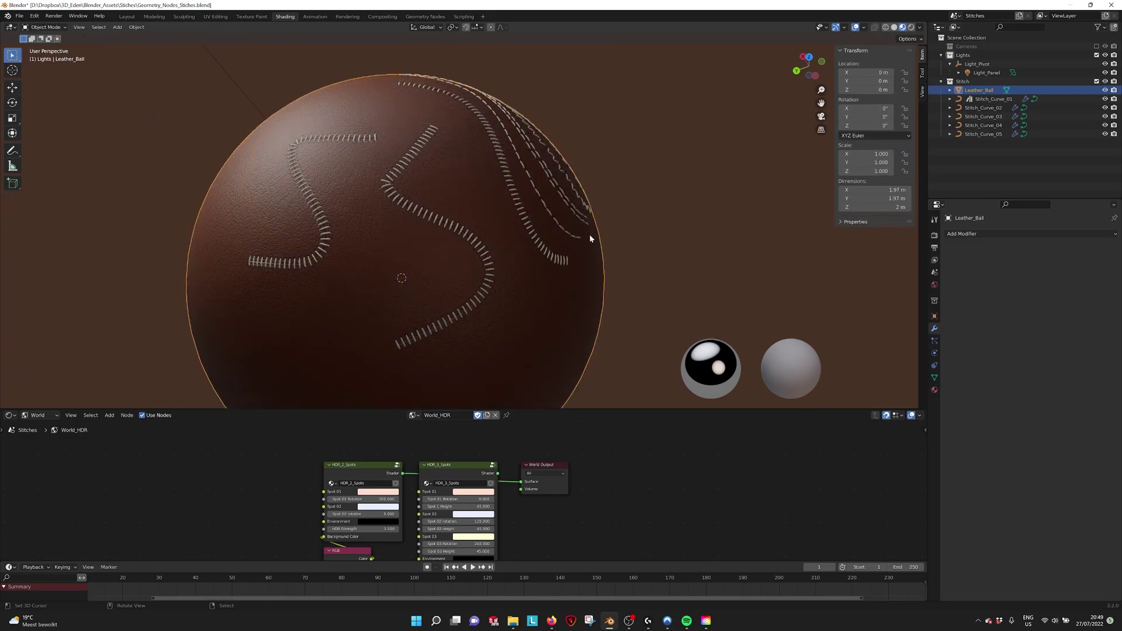
click(316, 222)
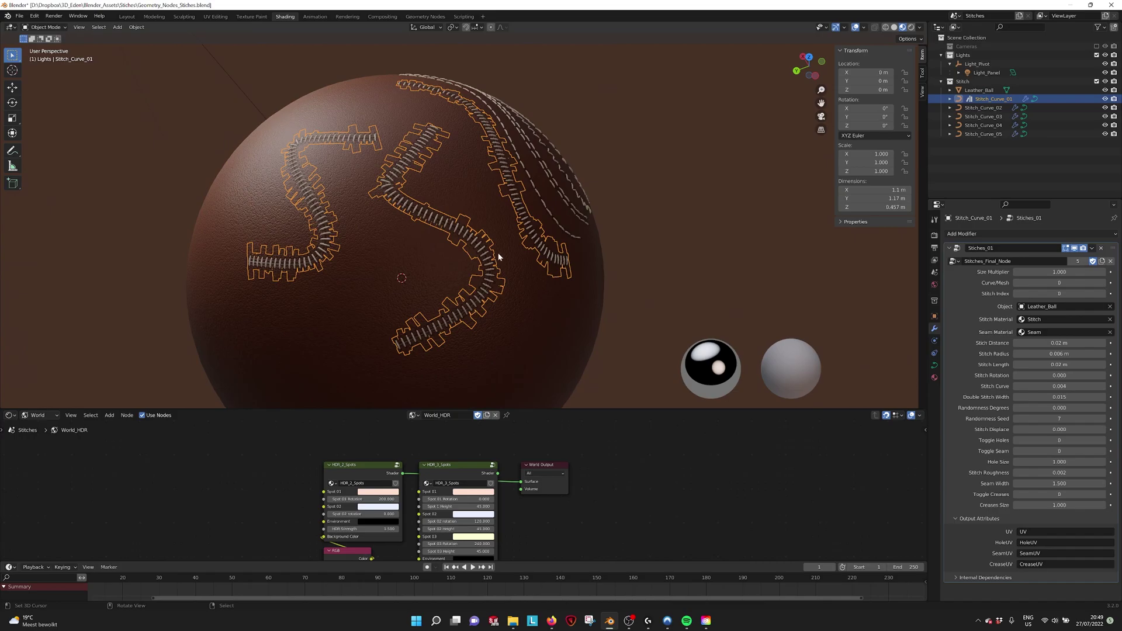
Step: Set the Stitch Index of Stitch_Curve_01 to 1 and increase its Stitch Distance to 0.059 m
middle_drag(503, 246, 471, 214)
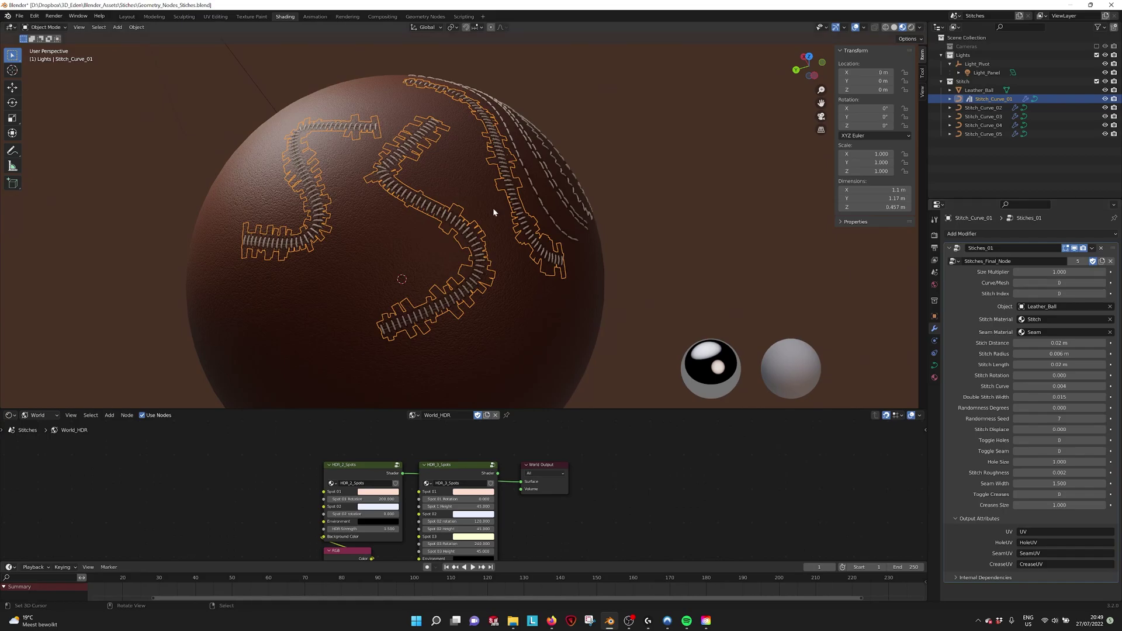
click(1104, 294)
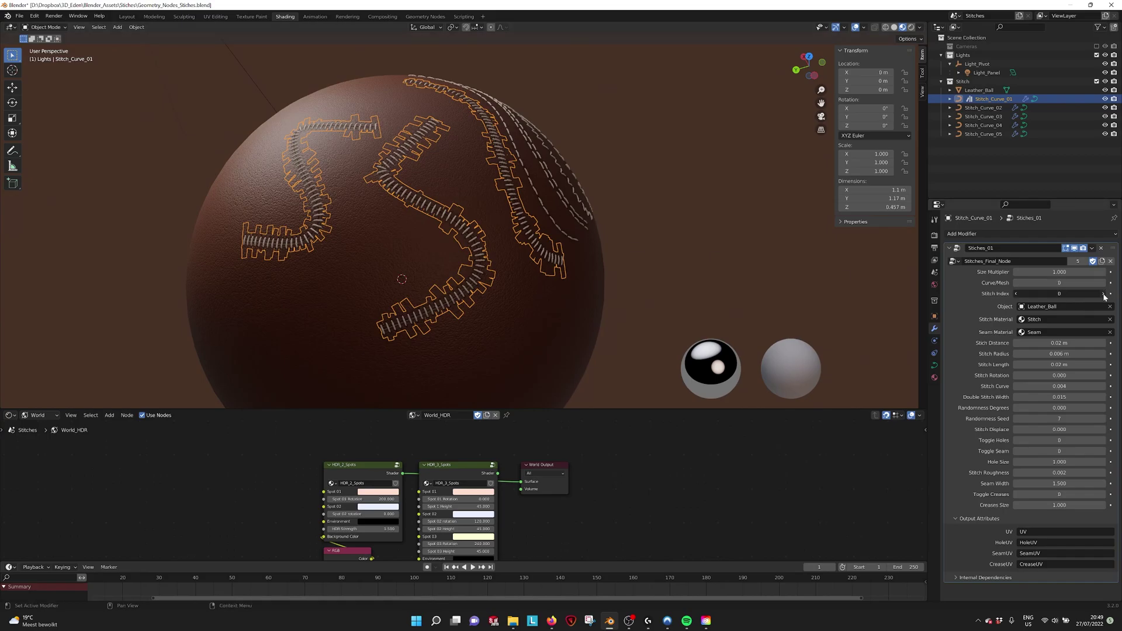
scroll(354, 170, up, 2)
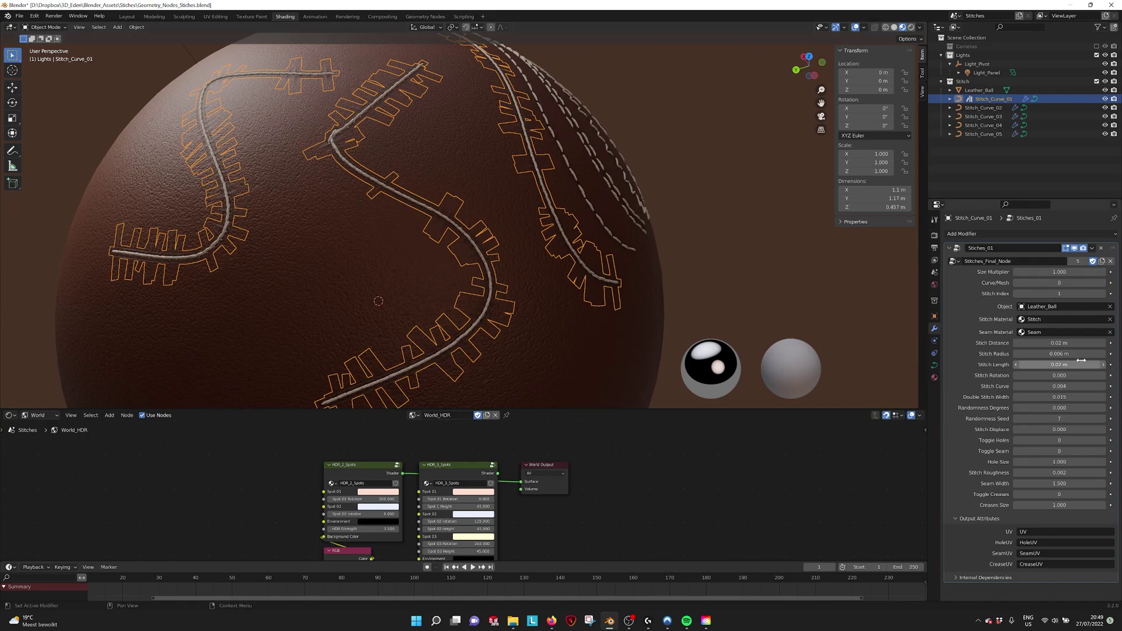
drag(1059, 343, 1093, 343)
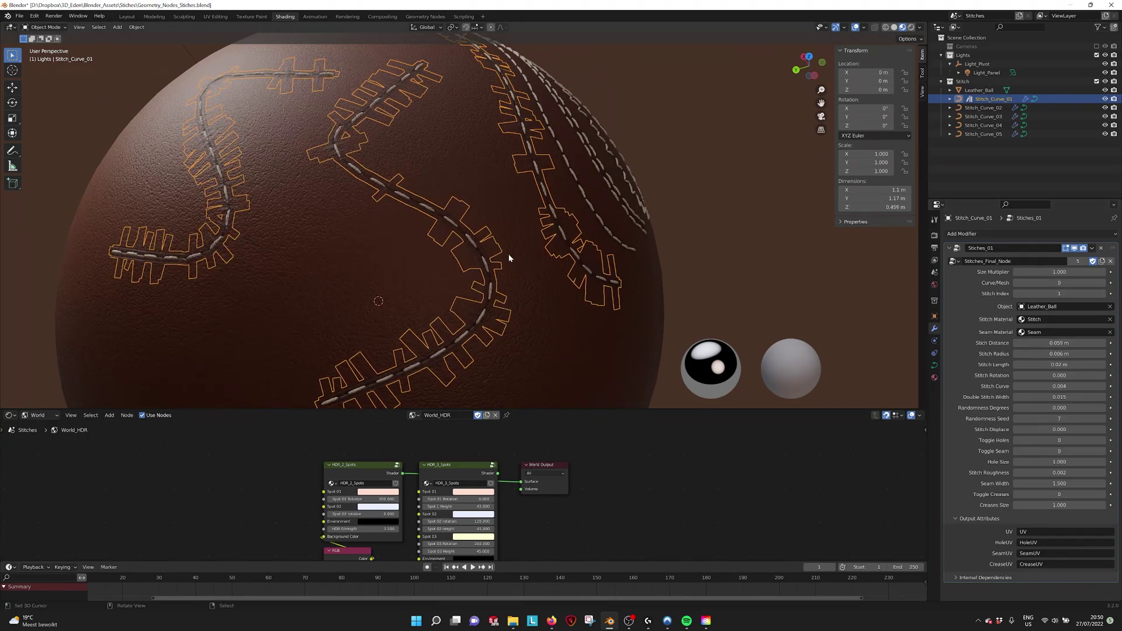
Step: Step the Stitch Index through 2, 3 and 4 up to 5, with the viewport overlays hidden
click(1103, 294)
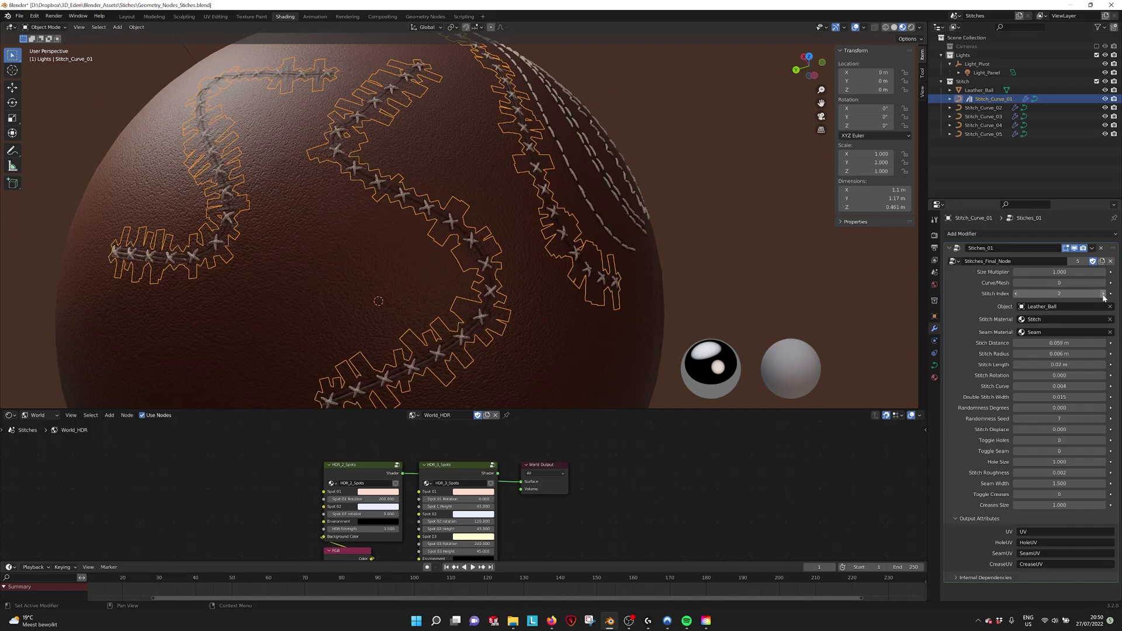
click(1103, 295)
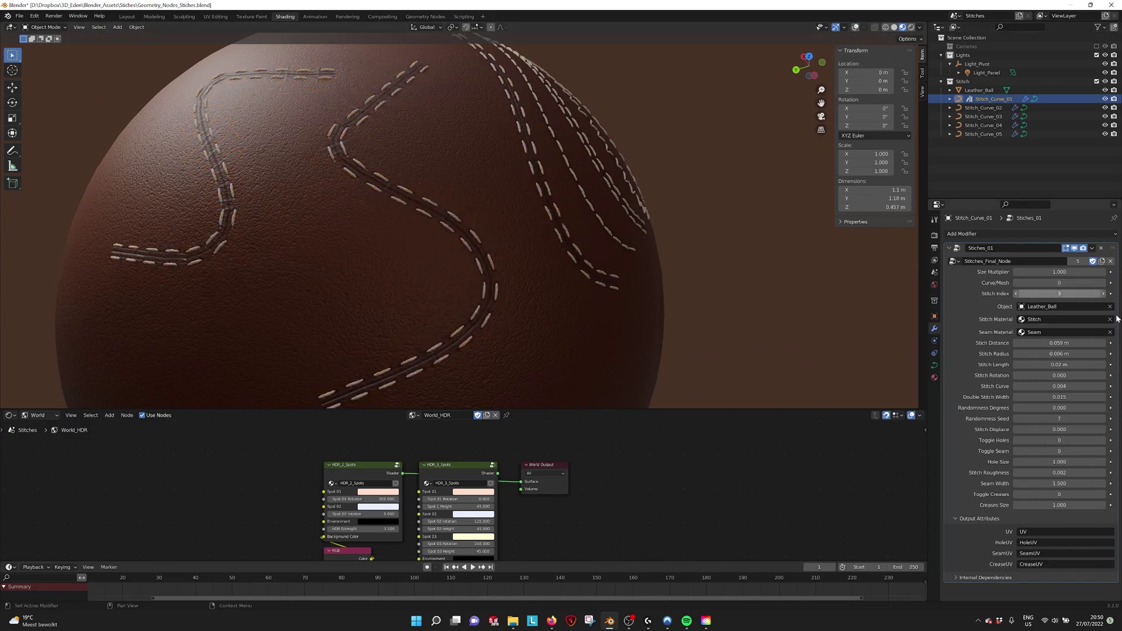
click(1103, 294)
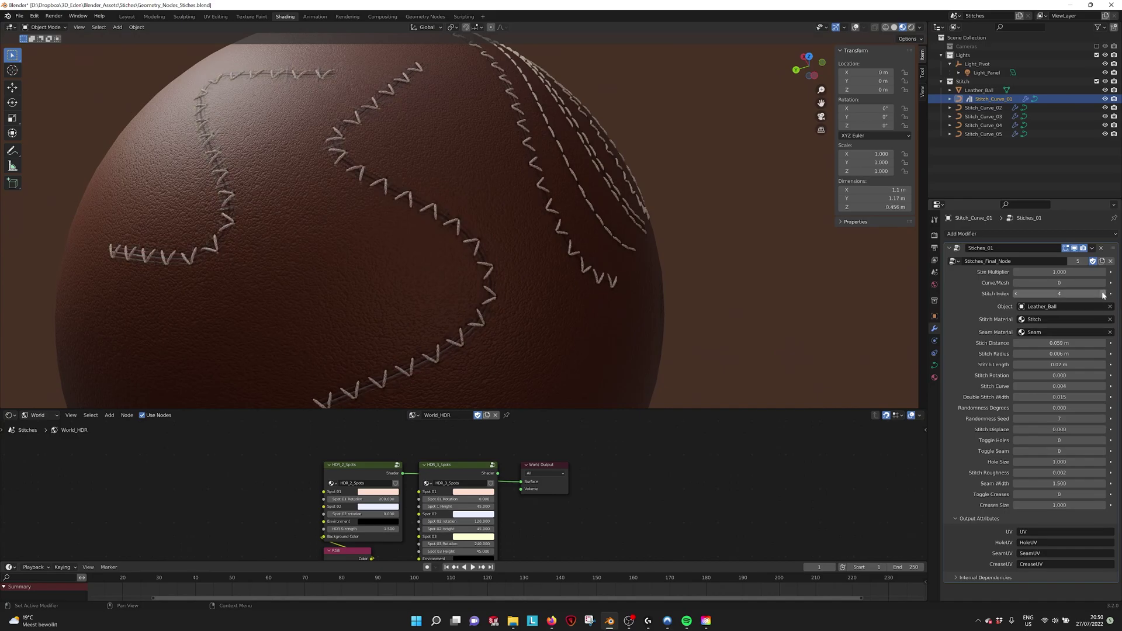
click(1102, 293)
scroll(548, 255, down, 3)
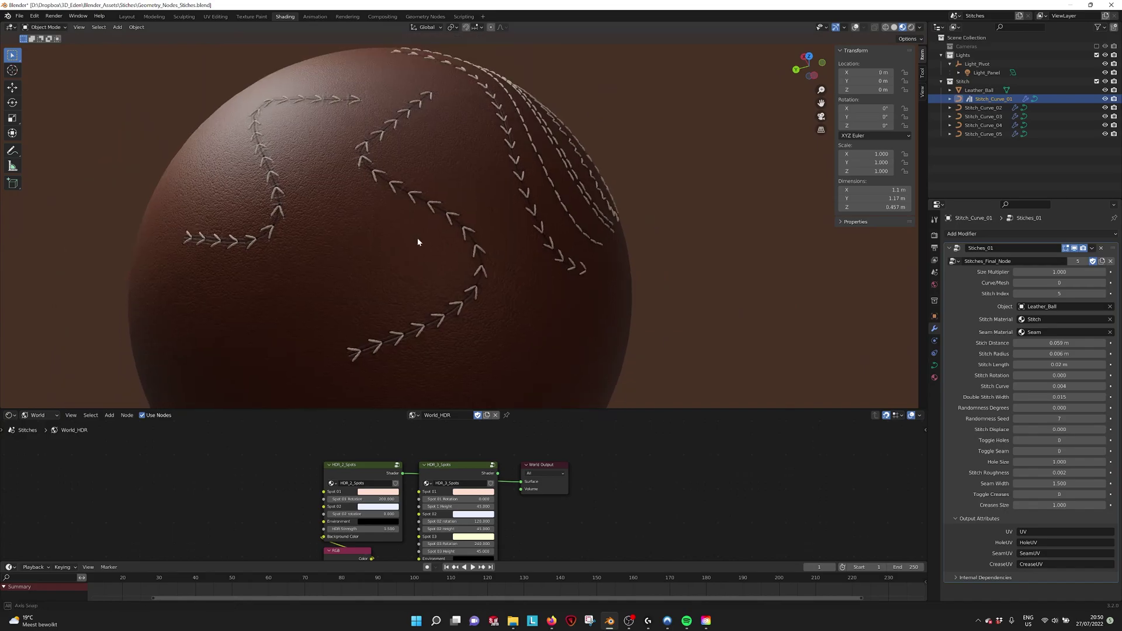
Step: Reduce the Stitch Distance of Stitch_Curve_01 to 0.029 m and set its Stitch Rotation to 45
scroll(549, 244, up, 3)
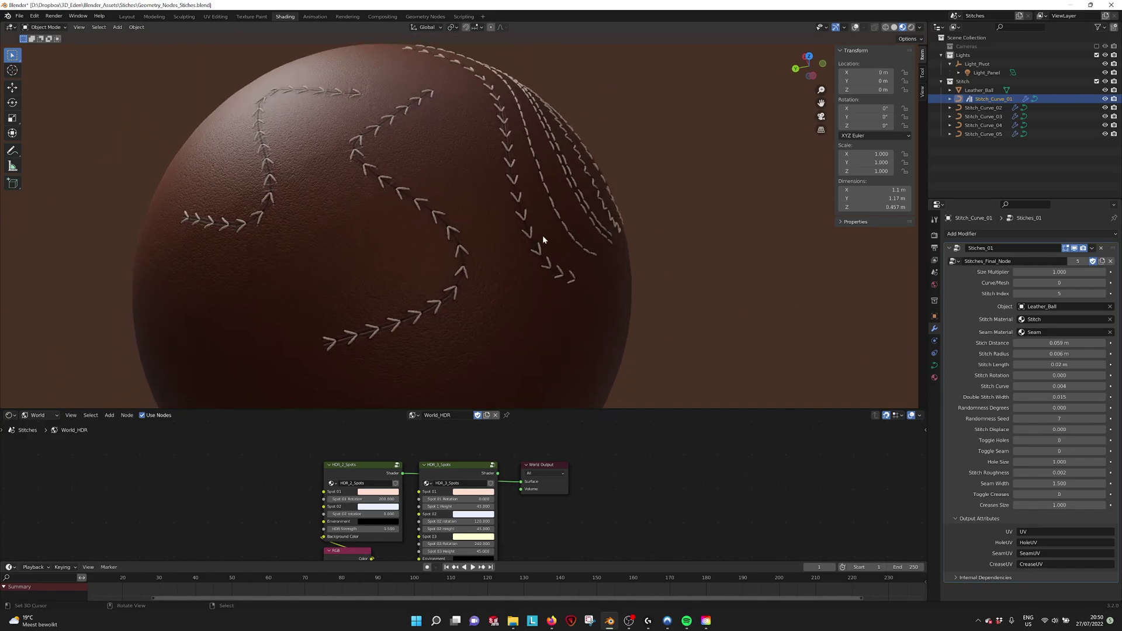
mouse_move(1058, 343)
mouse_down()
mouse_move(1046, 343)
mouse_move(1074, 354)
mouse_move(1051, 354)
mouse_move(1075, 365)
mouse_move(1055, 364)
mouse_up()
drag(1059, 375, 1059, 376)
double_click(1059, 375)
text(45)
key(Return)
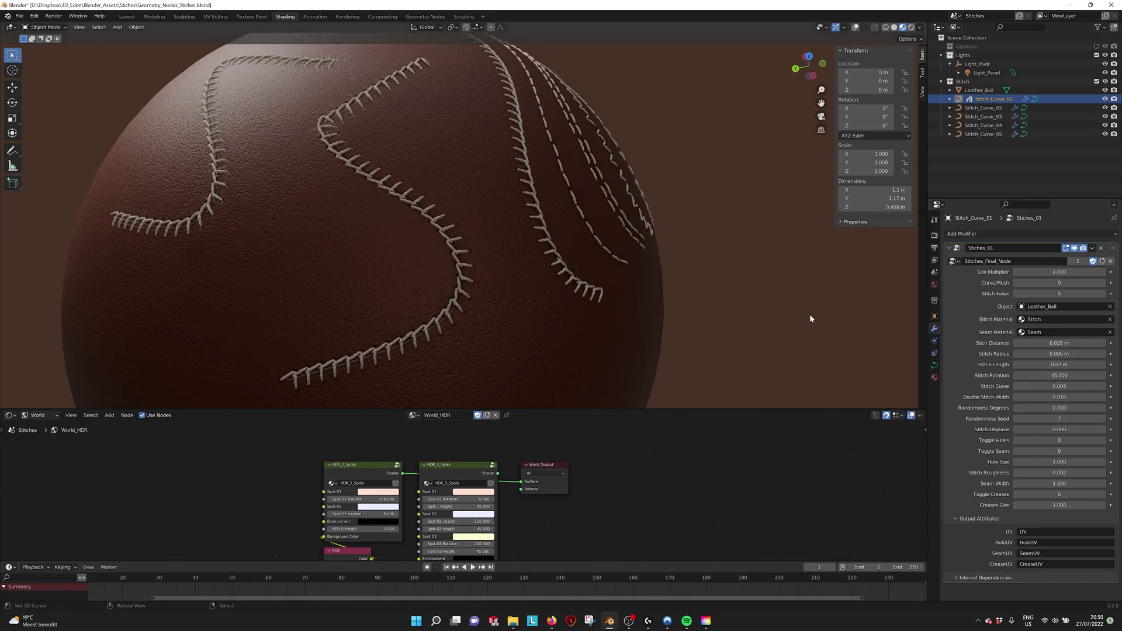
Step: Set the Stitch Rotation of Stitch_Curve_01 back to 0
click(1067, 375)
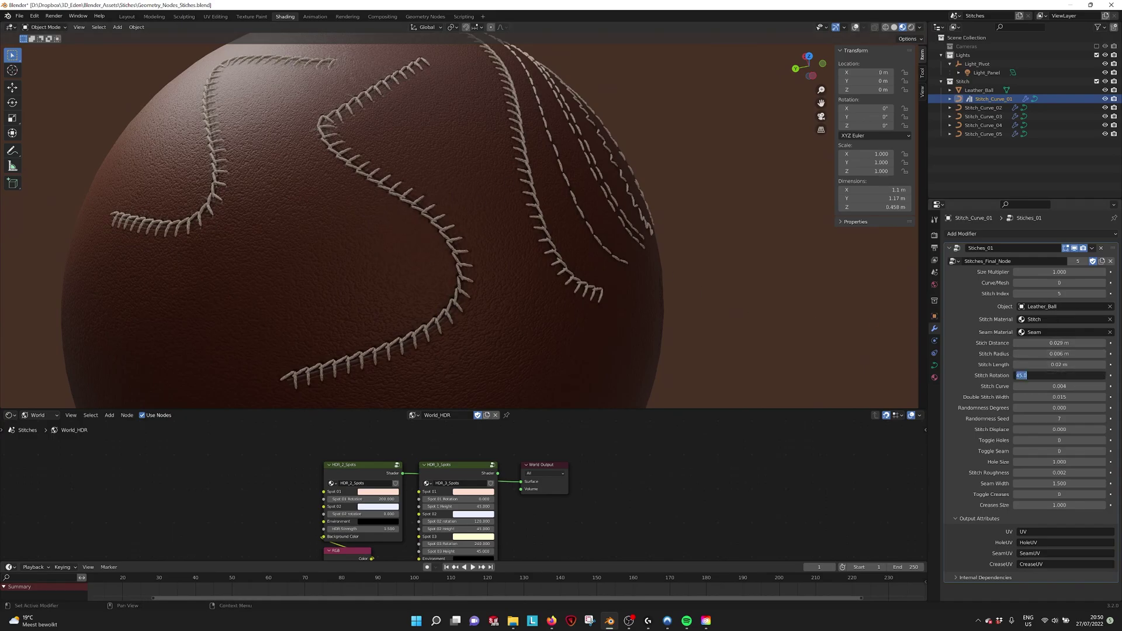
text(0)
key(Return)
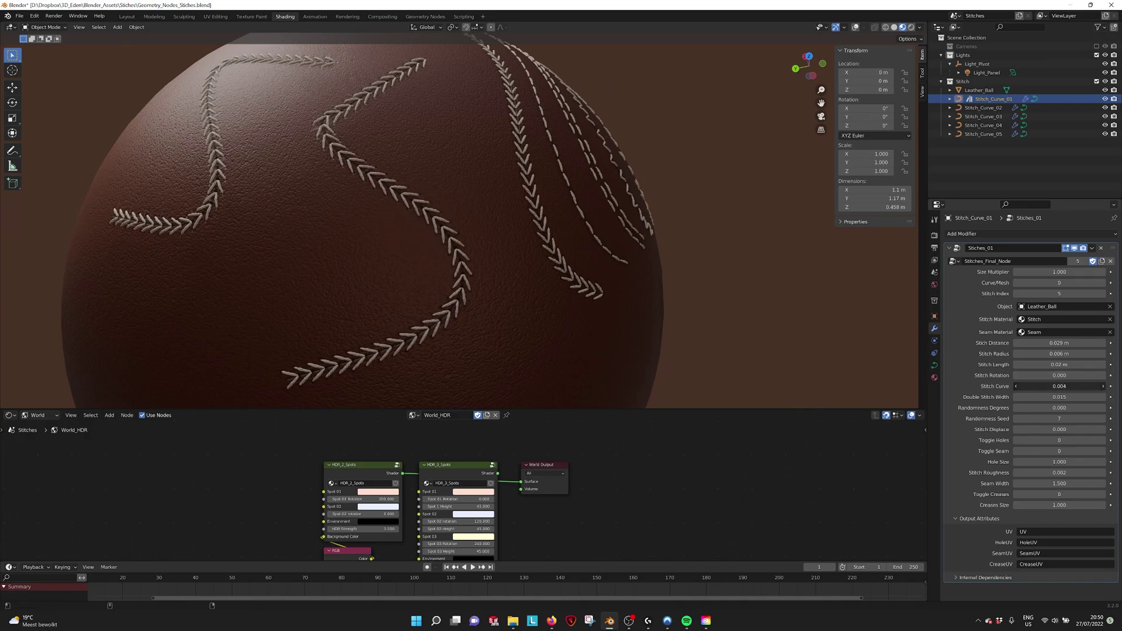
Step: Try a different Stitch Curve value on the arrow-shaped stitches and set it back to 0.004
drag(1059, 386, 1087, 386)
middle_drag(614, 245, 608, 216)
double_click(1059, 385)
text(0.004)
key(Return)
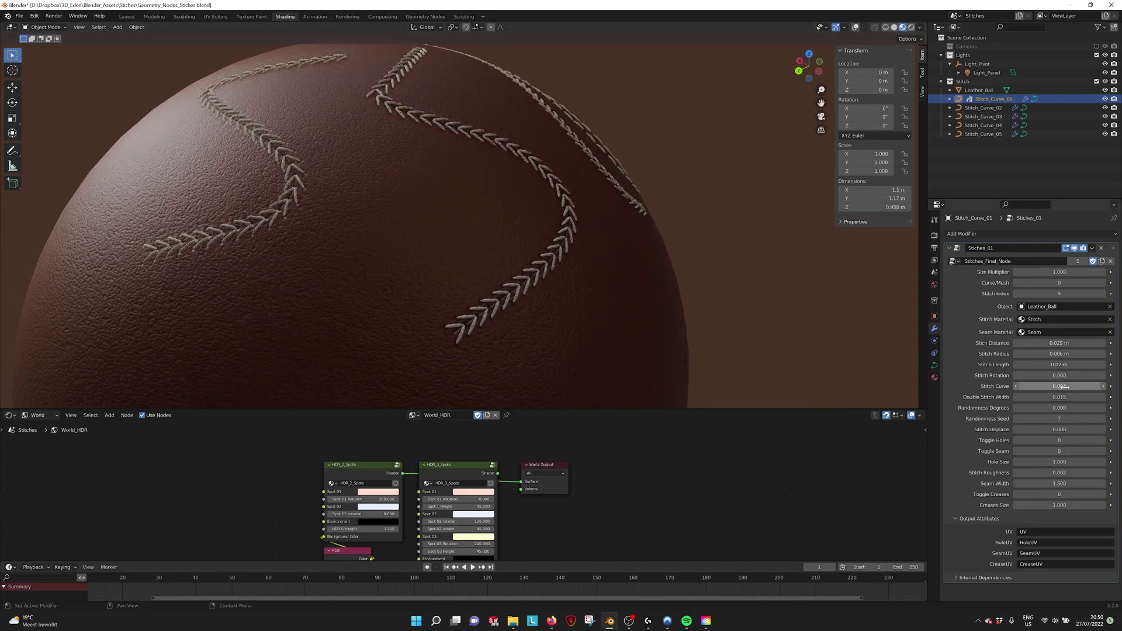
Step: Switch Stitch_Curve_01 to Stitch Index 3 and increase its Stitch Distance to 0.048 m
drag(1059, 397, 1059, 397)
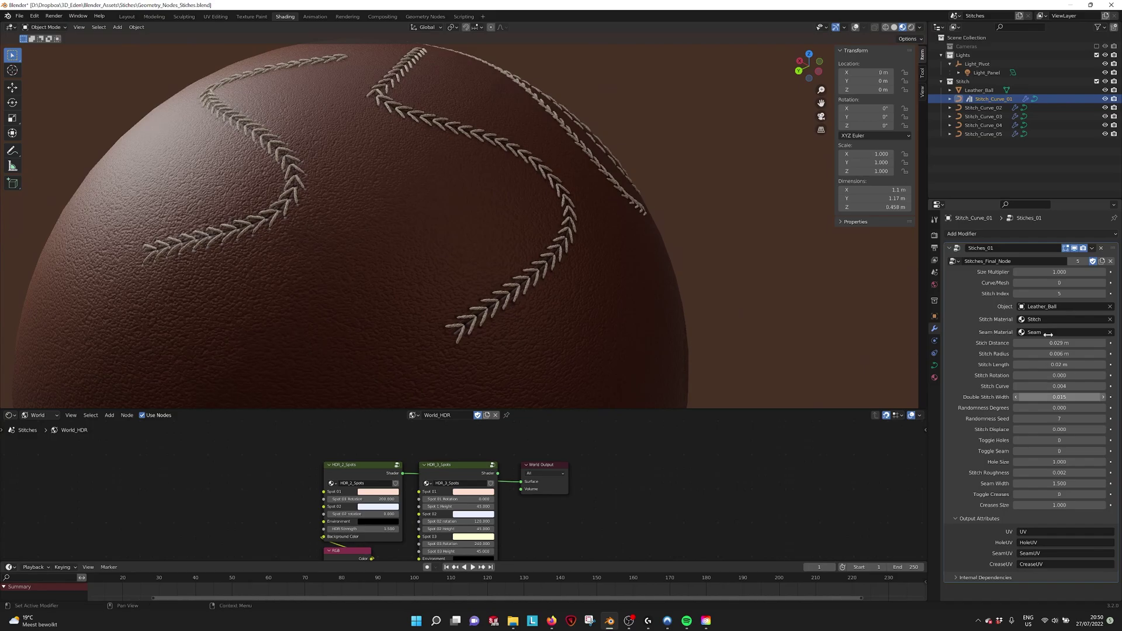
click(1017, 294)
click(1017, 293)
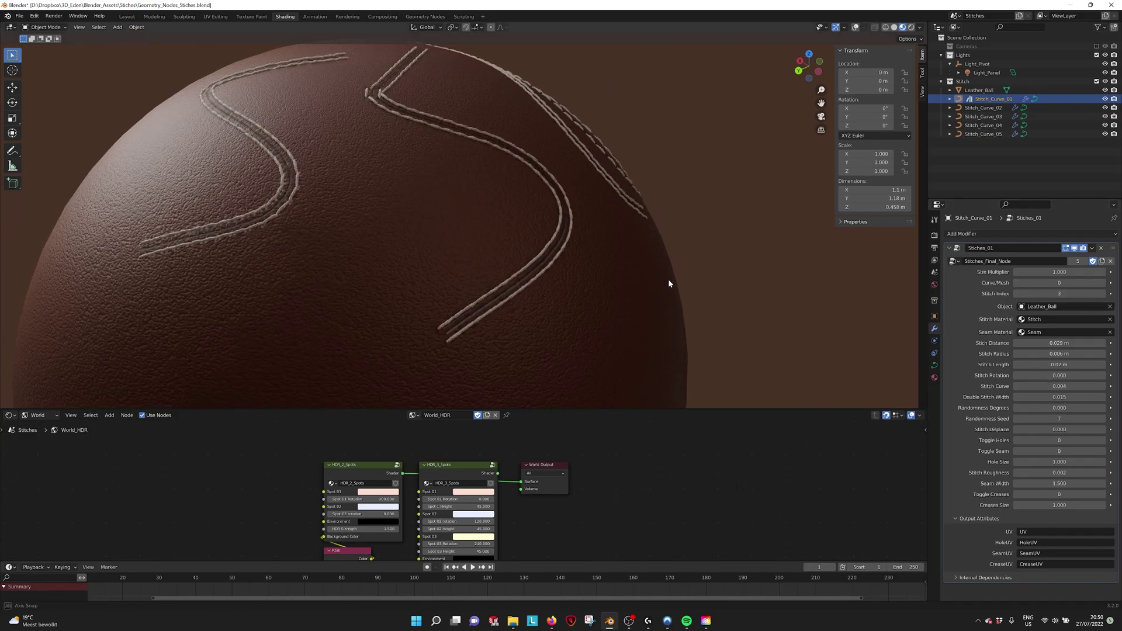
drag(1061, 344, 1072, 344)
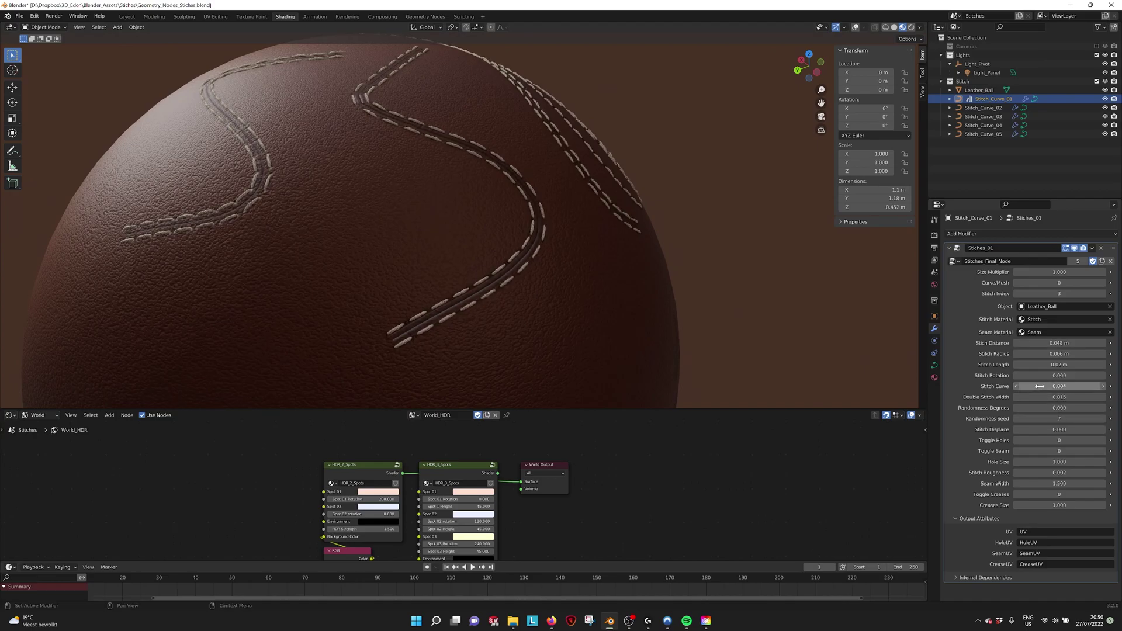
Step: Try another Double Stitch Width and undo it, and raise the Randomness Degrees to 90
drag(1042, 397, 1068, 399)
key(ctrl+z)
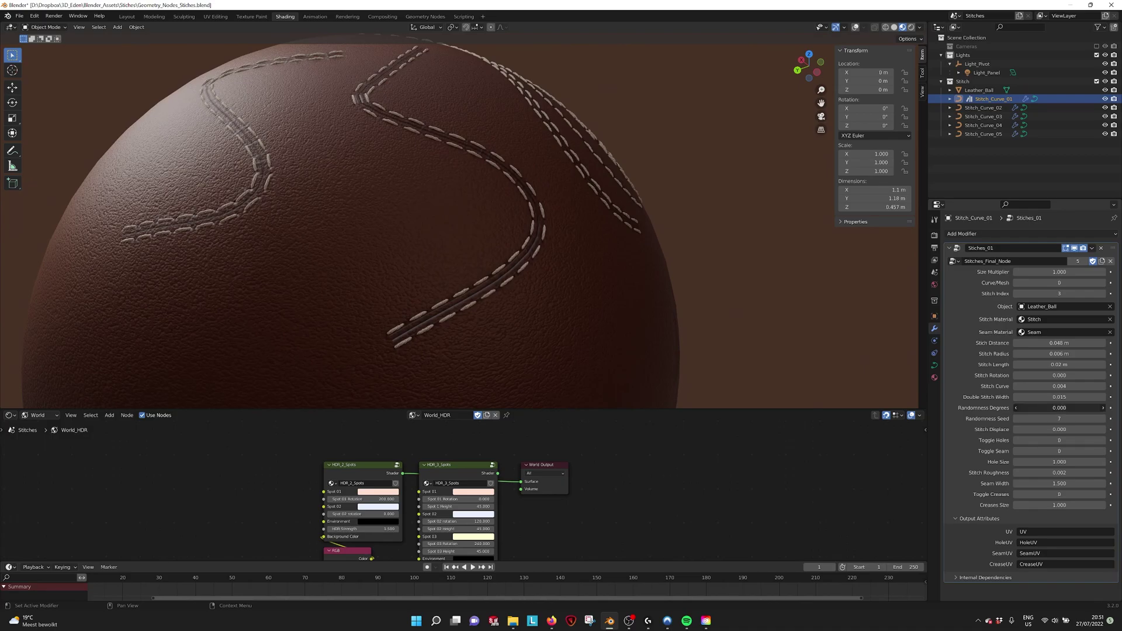
drag(1059, 408, 1082, 408)
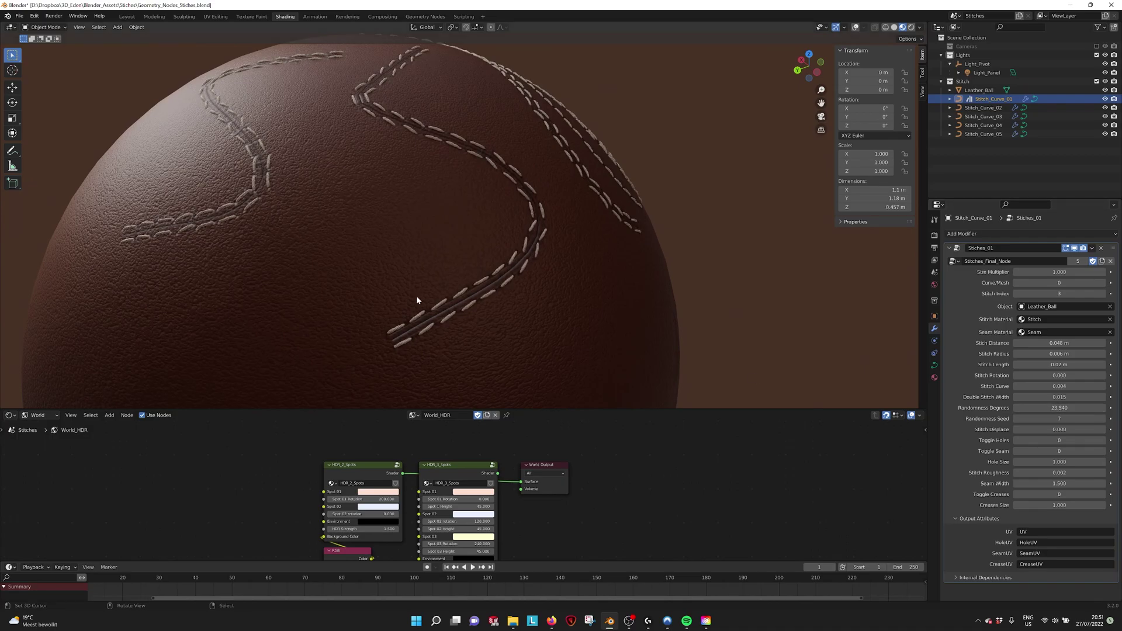
click(1060, 408)
text(90)
key(Return)
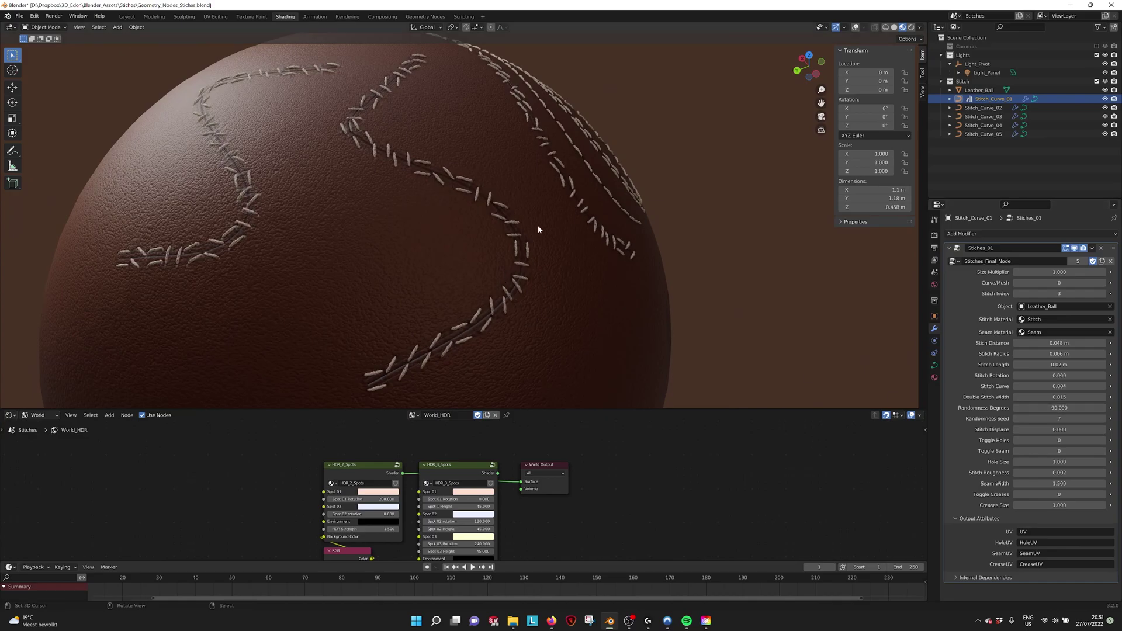
Step: Reset the Randomness Degrees of the double stitch to 0
click(1059, 408)
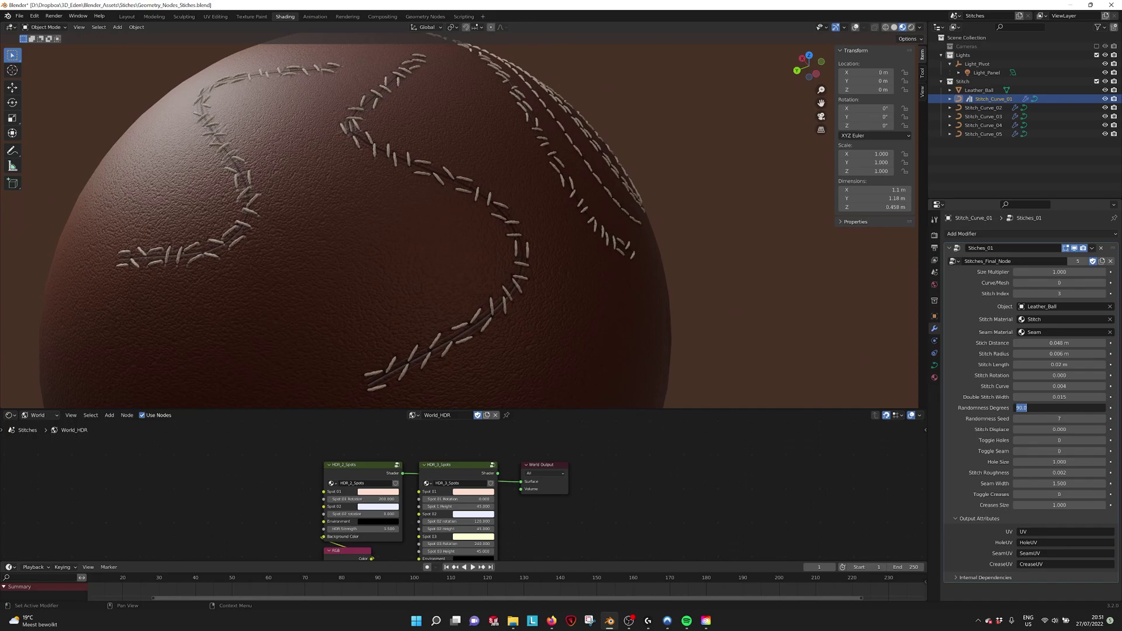
text(0)
key(Return)
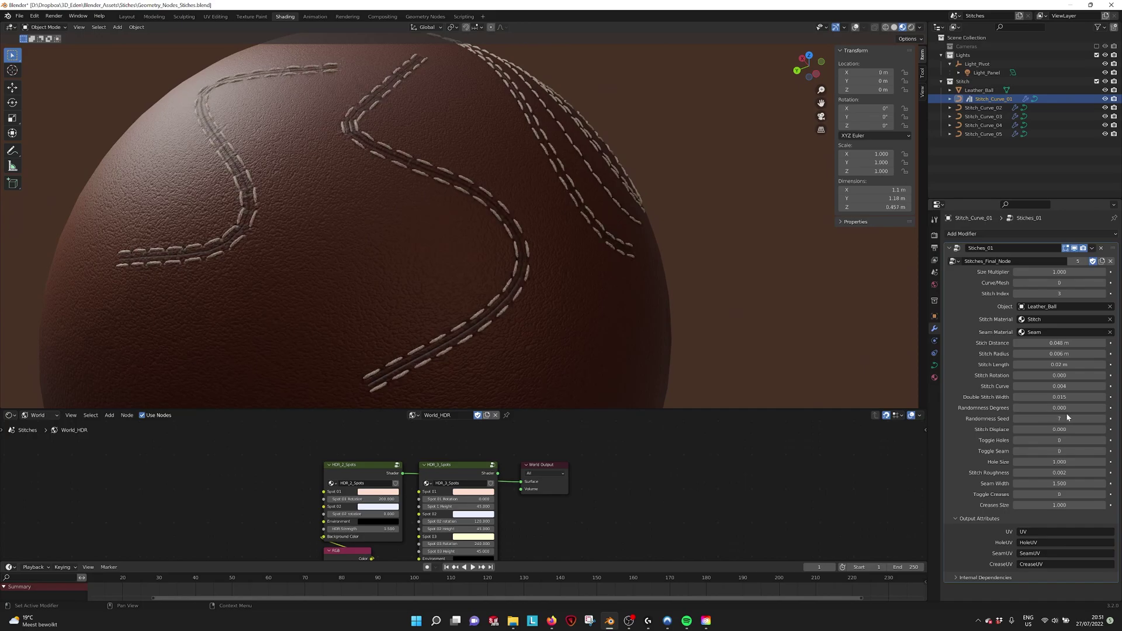
Step: Set the Randomness Degrees to 45 and step the Randomness Seed up to 10
drag(1062, 419, 1065, 416)
click(1065, 407)
text(45)
key(Return)
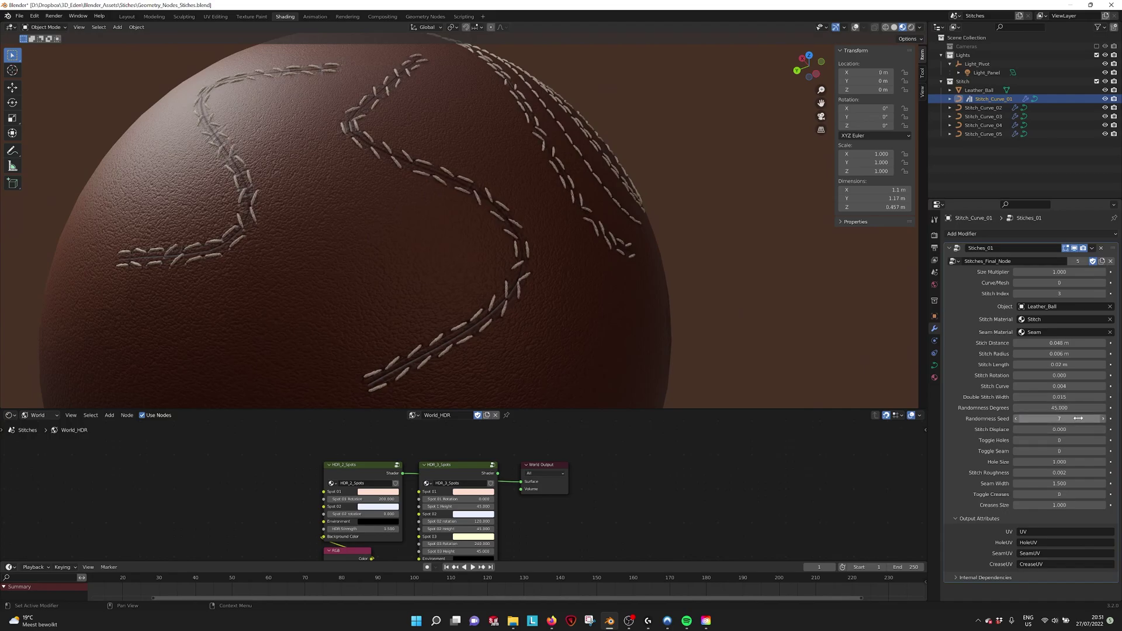
click(1103, 419)
click(1102, 419)
click(1102, 419)
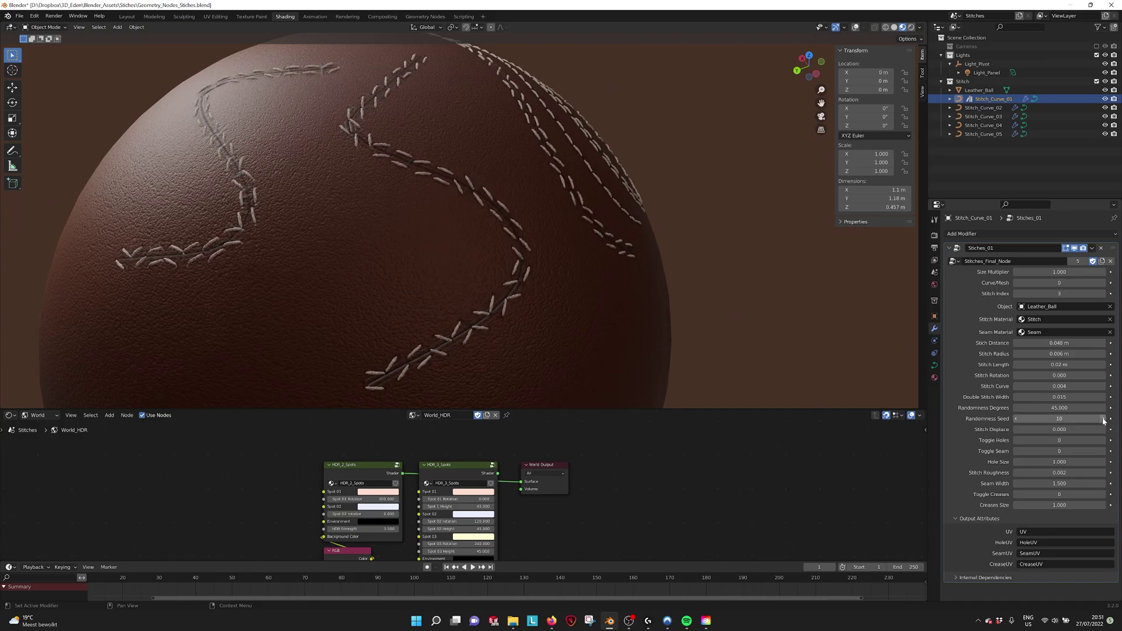
Step: Set the Randomness Degrees back to 0 to straighten the stitches
click(1059, 408)
text(0)
key(Return)
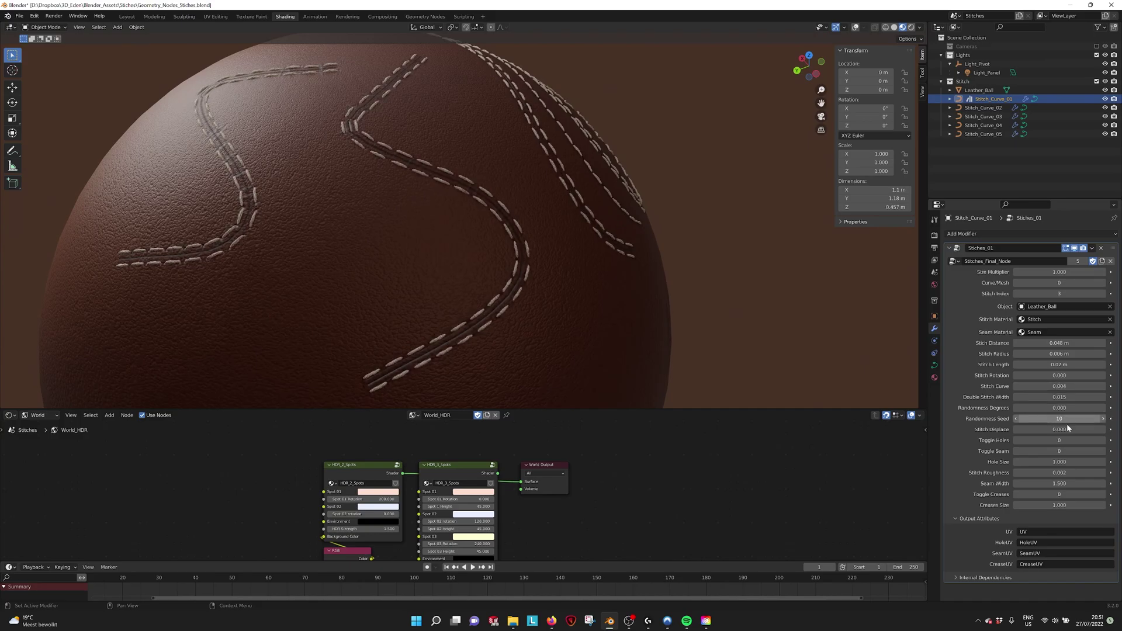
Step: Try lifting the stitches off the ball with a Stitch Displace of 0.040 and undo the change
click(1059, 429)
text(0.12)
key(Return)
drag(1059, 429, 1032, 430)
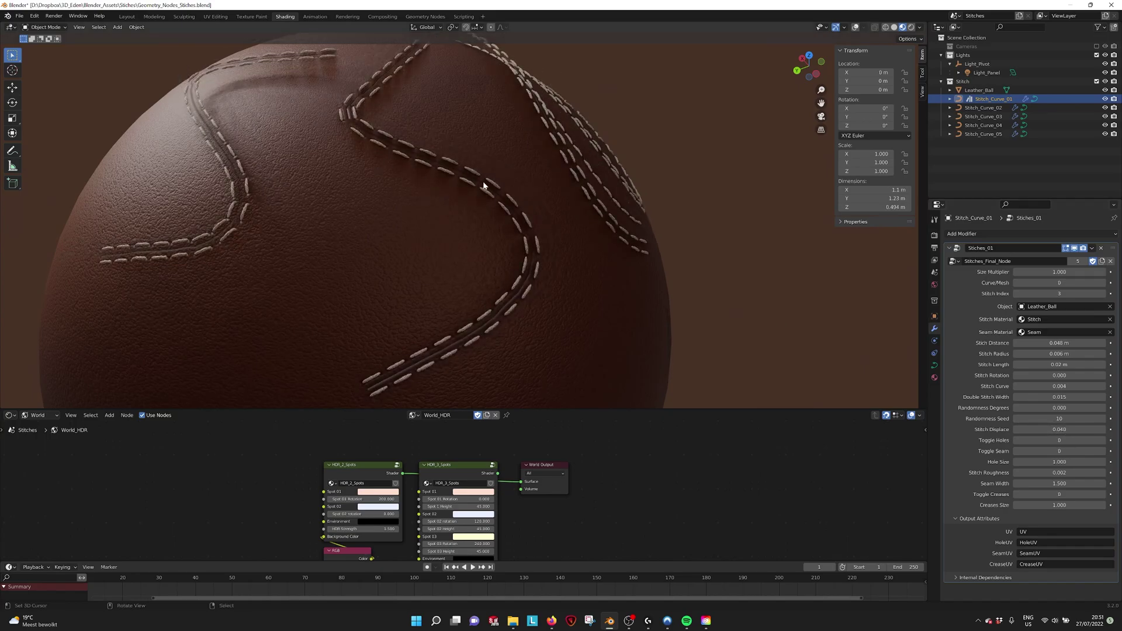
key(ctrl+z)
key(ctrl+z)
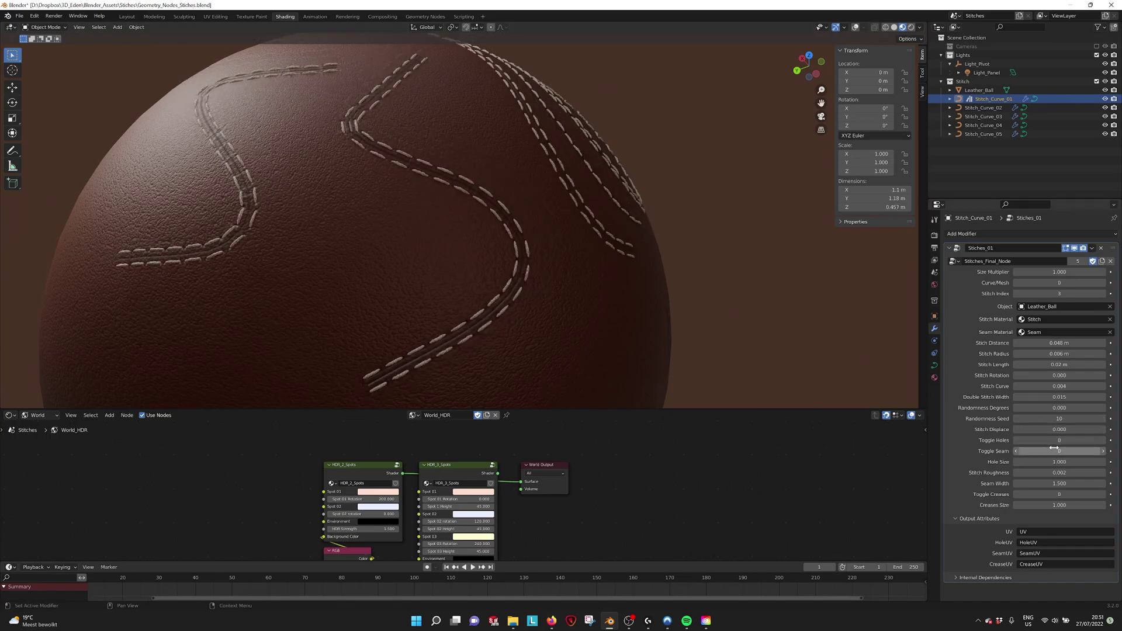
Step: Try Toggle Holes and Toggle Seam at 1 and return both to 0
click(1103, 440)
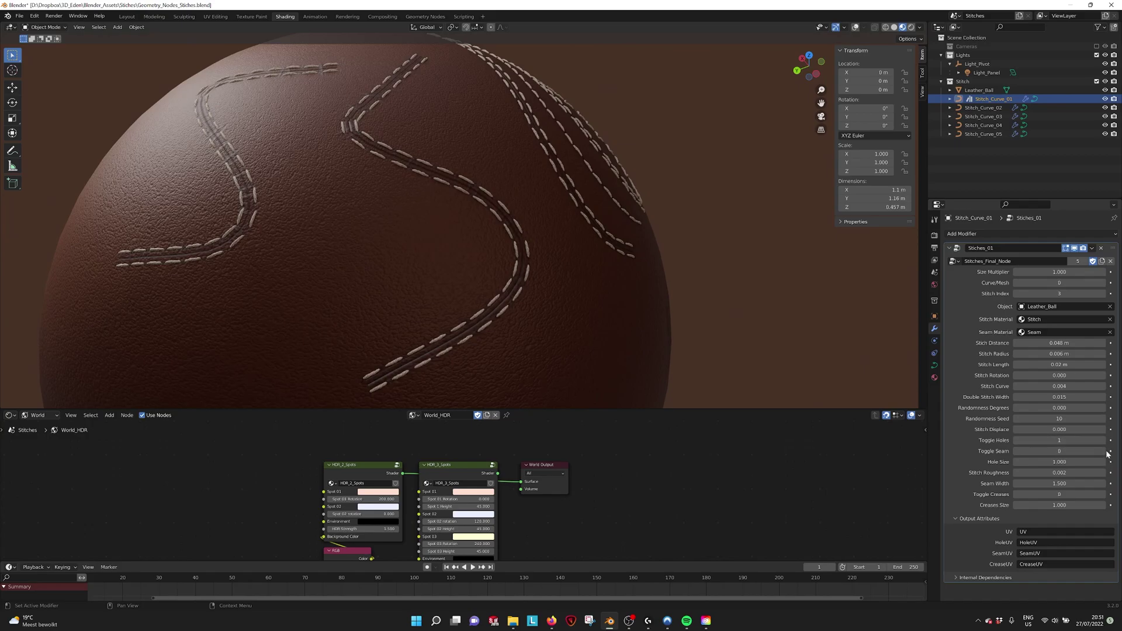
drag(1020, 451, 1030, 452)
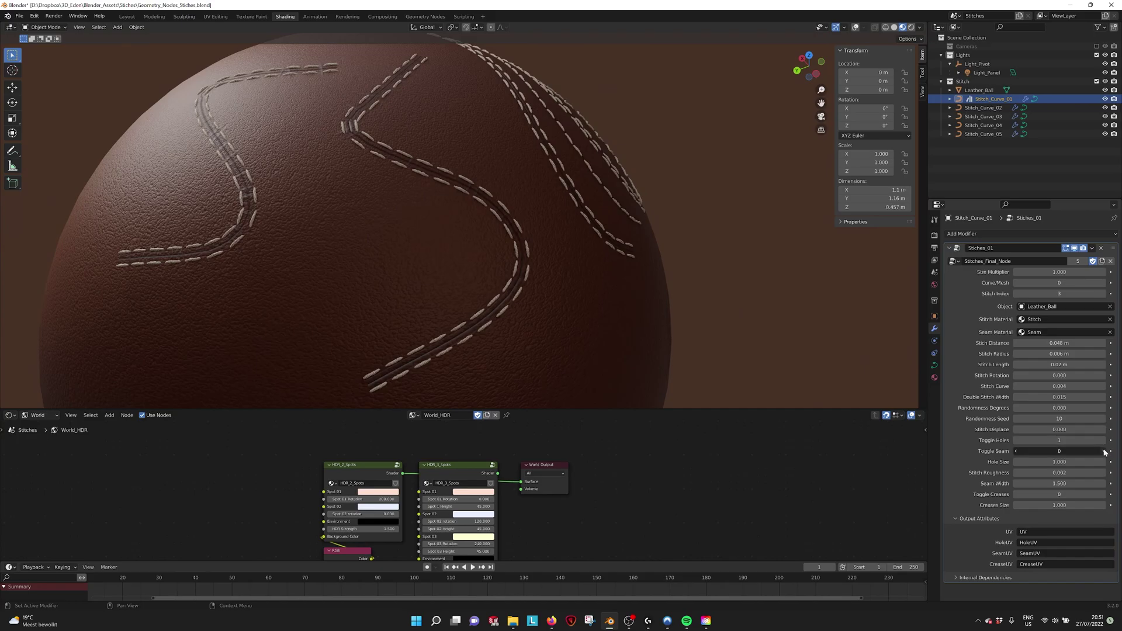
click(1016, 441)
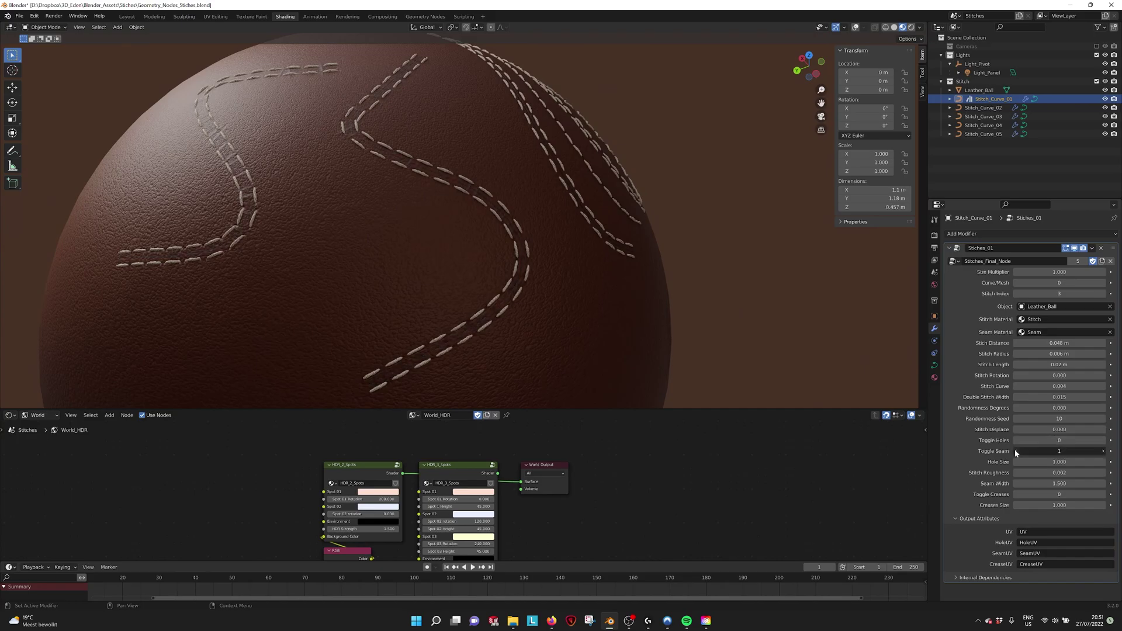
click(1015, 450)
Step: Try widening the seam to a Seam Width of 6.082 and restore it to 1.500
drag(1060, 462, 1083, 482)
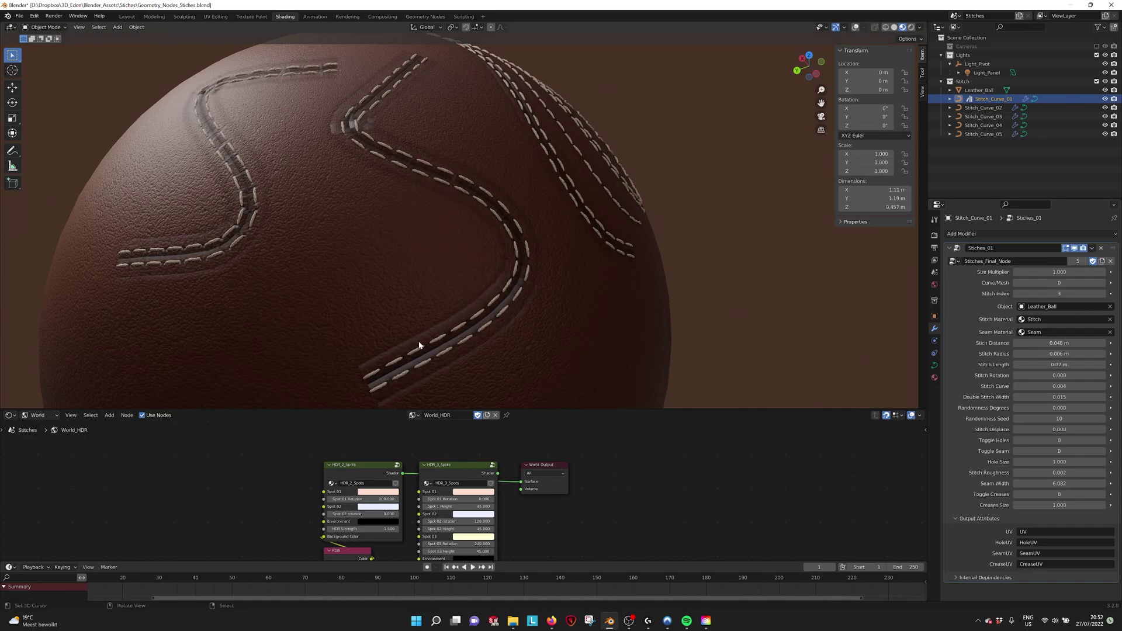
key(ctrl+z)
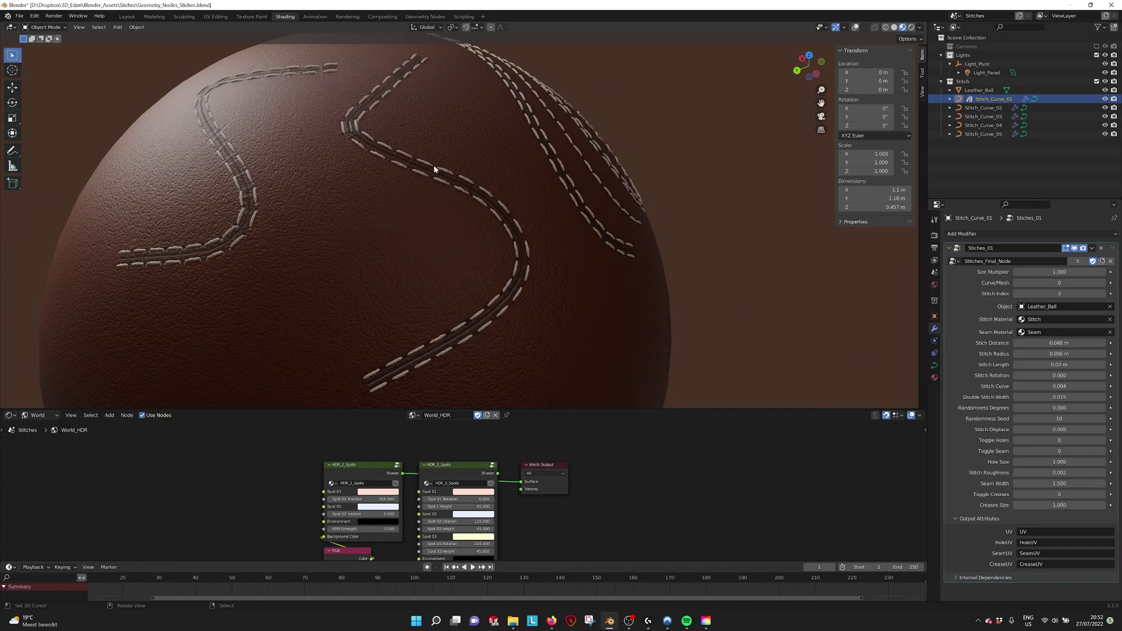
middle_drag(591, 324, 596, 319)
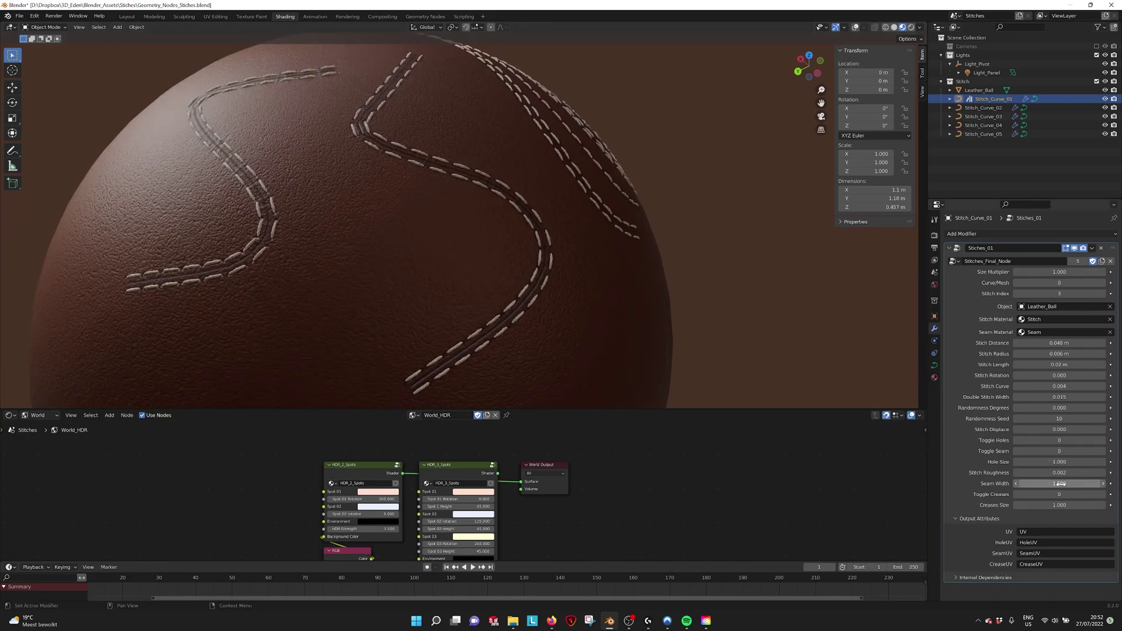
drag(1060, 484, 1067, 487)
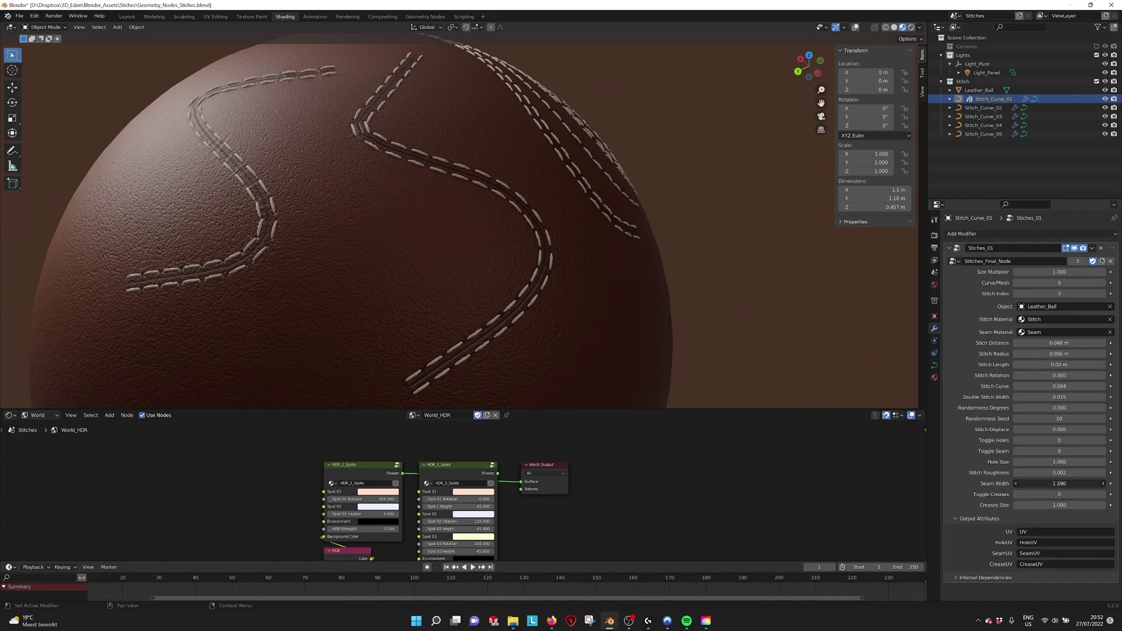
Step: Try setting Toggle Creases to 1 and the Creases Size to 1.330, and revert both changes
click(1103, 494)
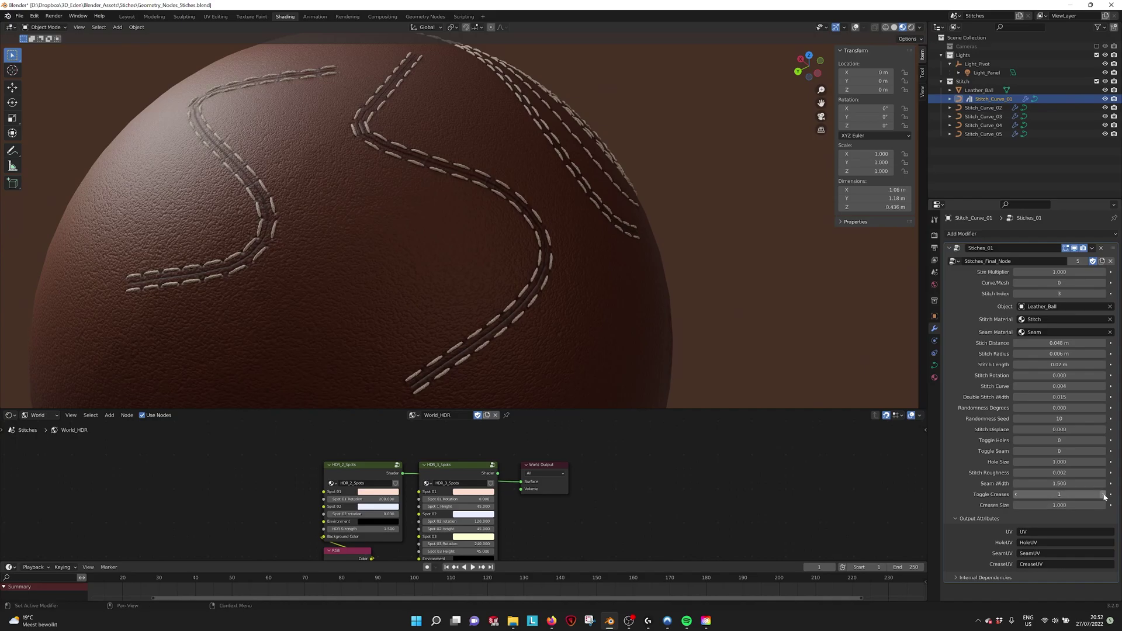
click(1016, 495)
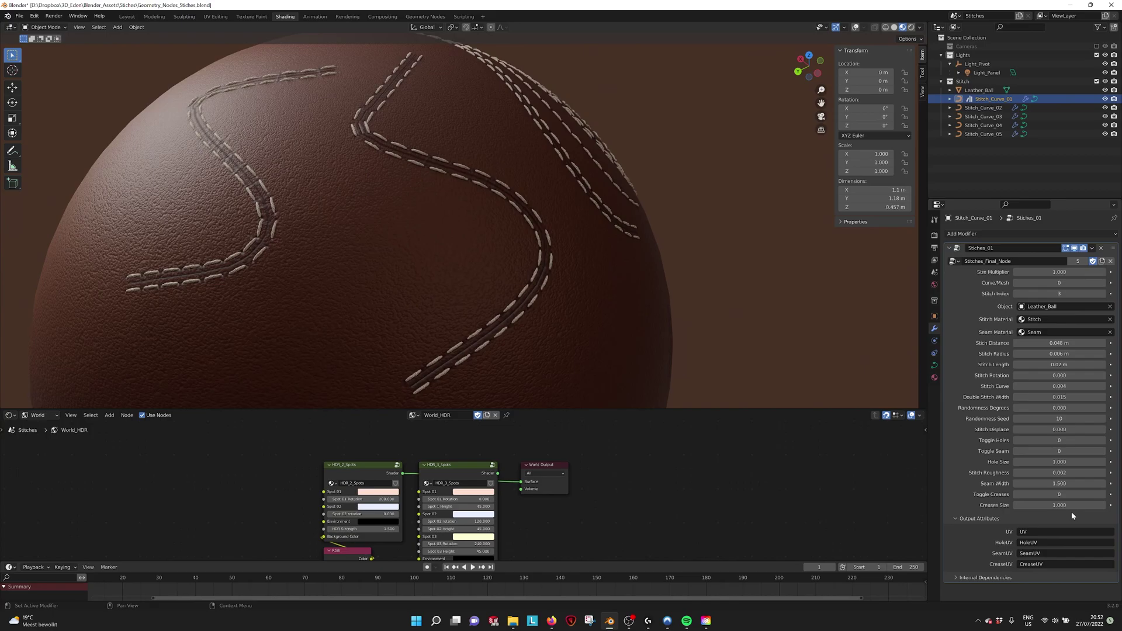
mouse_move(1059, 505)
mouse_down()
mouse_move(1081, 505)
mouse_move(1055, 505)
mouse_up()
middle_drag(469, 230, 549, 251)
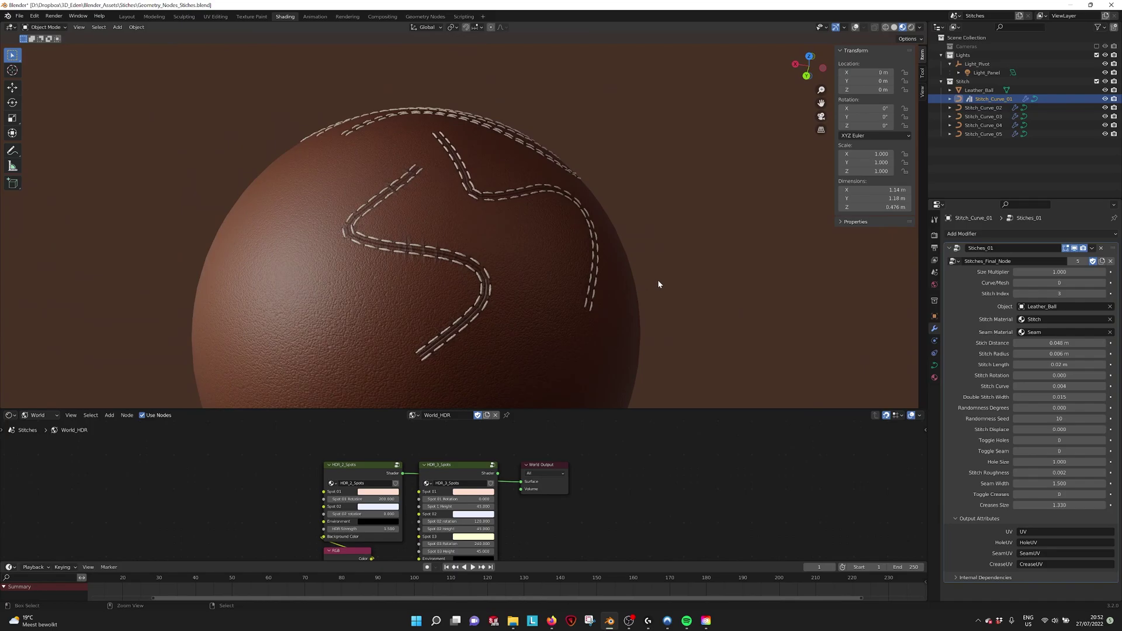
key(ctrl+z)
key(ctrl+z)
key(ctrl+z)
middle_drag(677, 289, 630, 290)
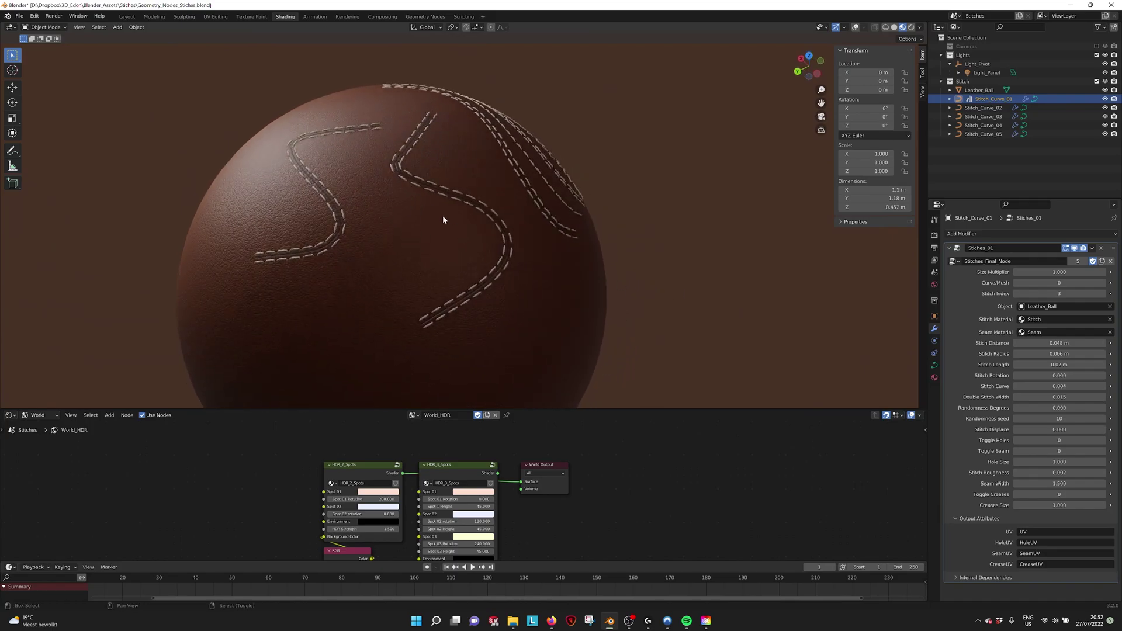
middle_drag(443, 221, 371, 206)
middle_drag(429, 254, 491, 253)
scroll(489, 252, up, 2)
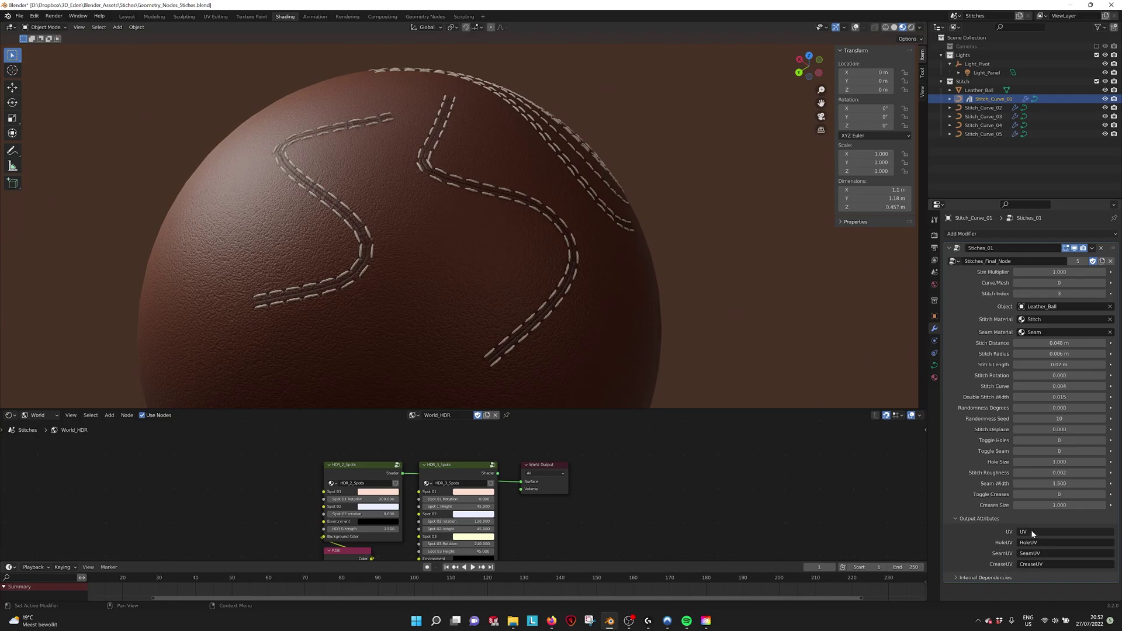
Step: Switch the shader editor from World to Object shading to show the material nodes of Stitch_Curve_01
middle_drag(146, 443, 157, 401)
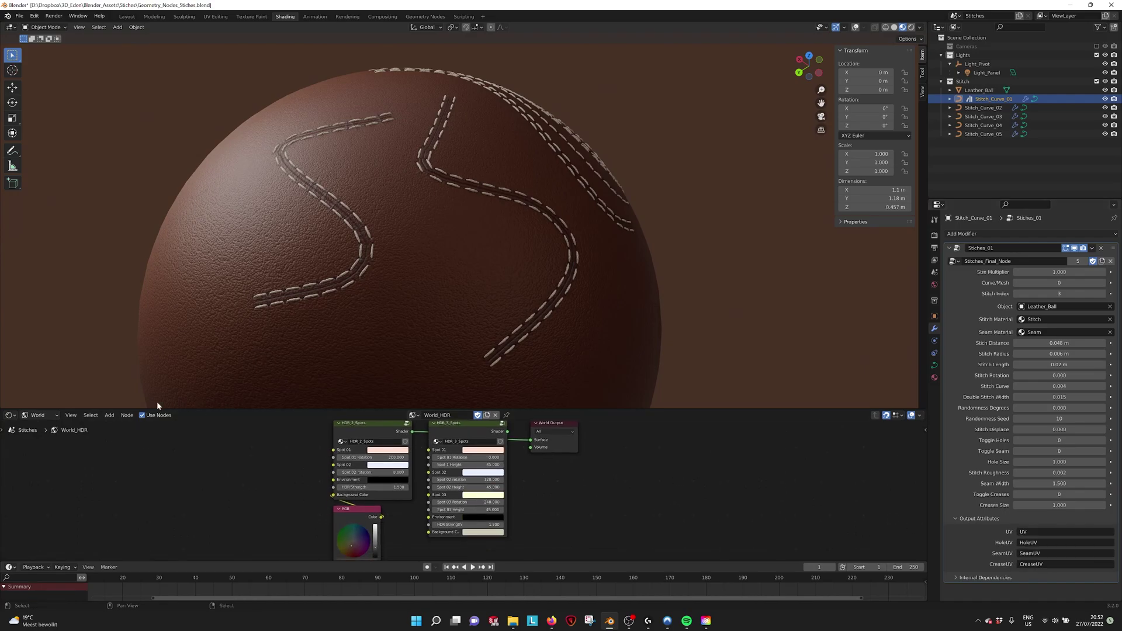
click(44, 416)
click(35, 426)
scroll(472, 428, up, 2)
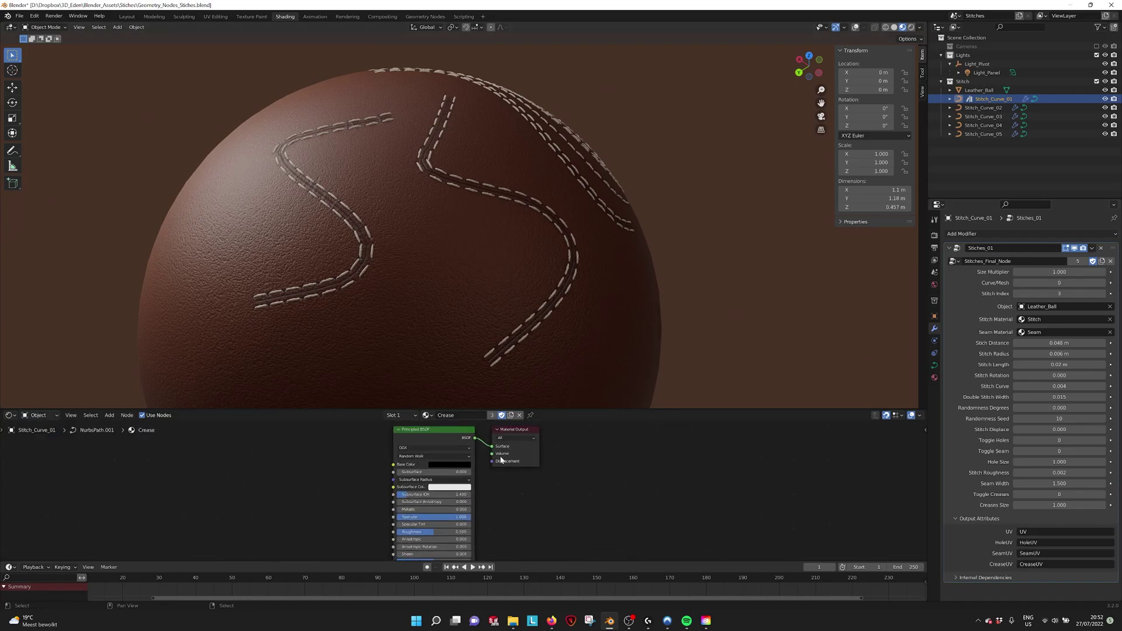
Step: Choose the Seam material for Stitch_Curve_01's material slot in the shader editor
middle_drag(335, 478, 447, 437)
click(427, 415)
key(Down)
key(Down)
key(Down)
key(Down)
key(Down)
key(Down)
key(Down)
key(Up)
click(459, 501)
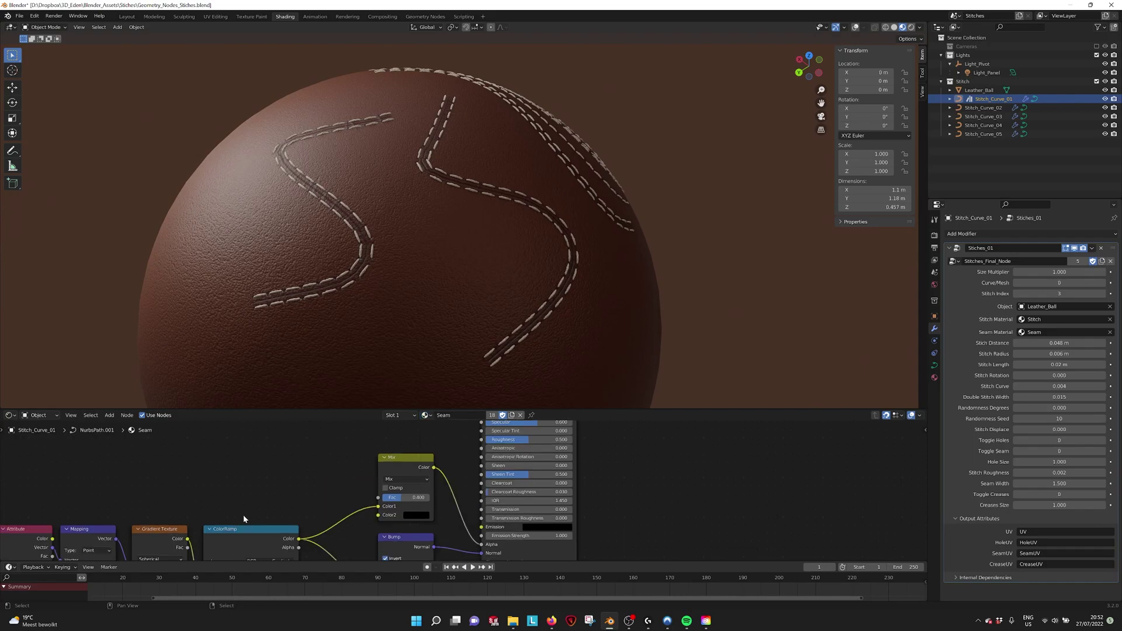
Step: Clear the attribute name of the stitch modifier's SeamUV output on Stitch_Curve_01, leaving the name used by the Seam material's Attribute node
scroll(474, 471, up, 3)
middle_drag(473, 471, 507, 477)
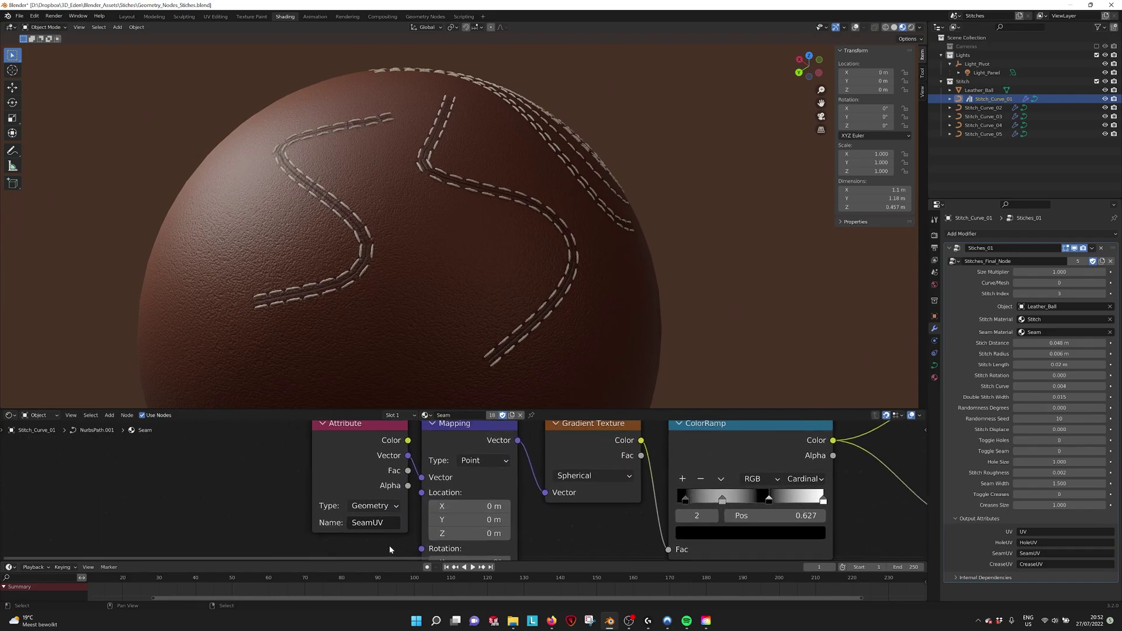
click(1046, 553)
key(BackSpace)
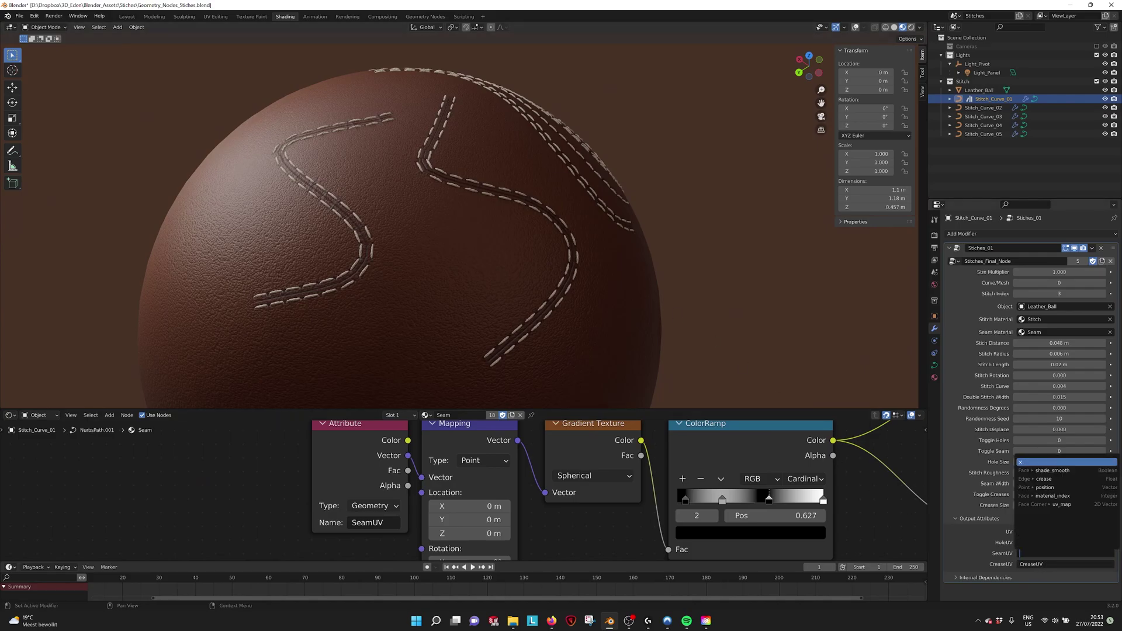
key(Return)
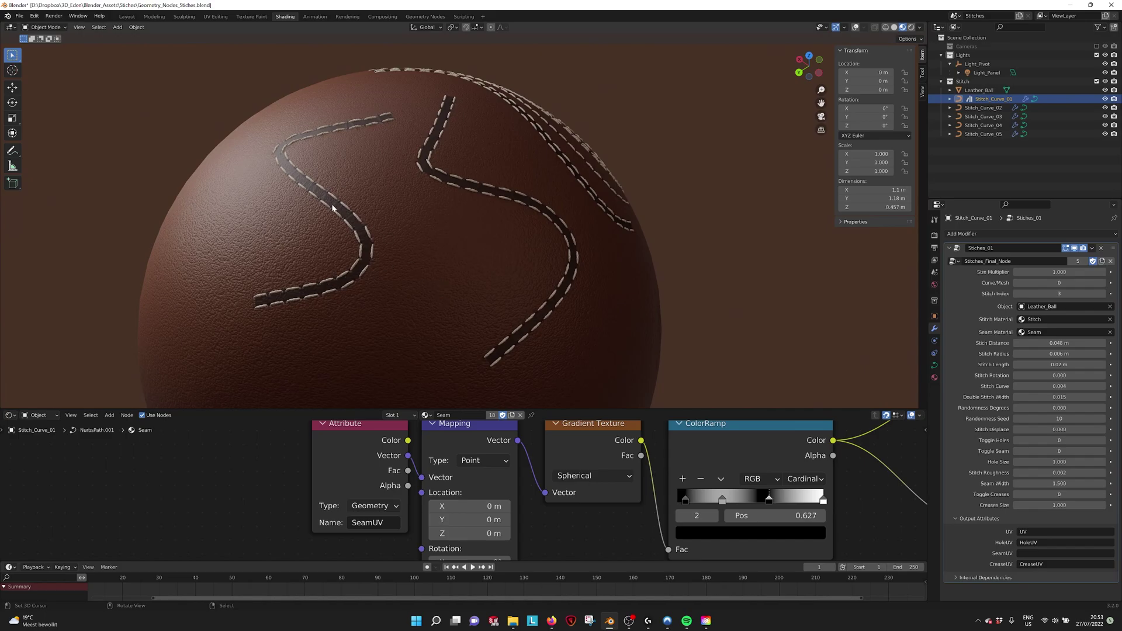
Step: Restore the stitch modifier's SeamUV output attribute name to SeamUV
click(1056, 554)
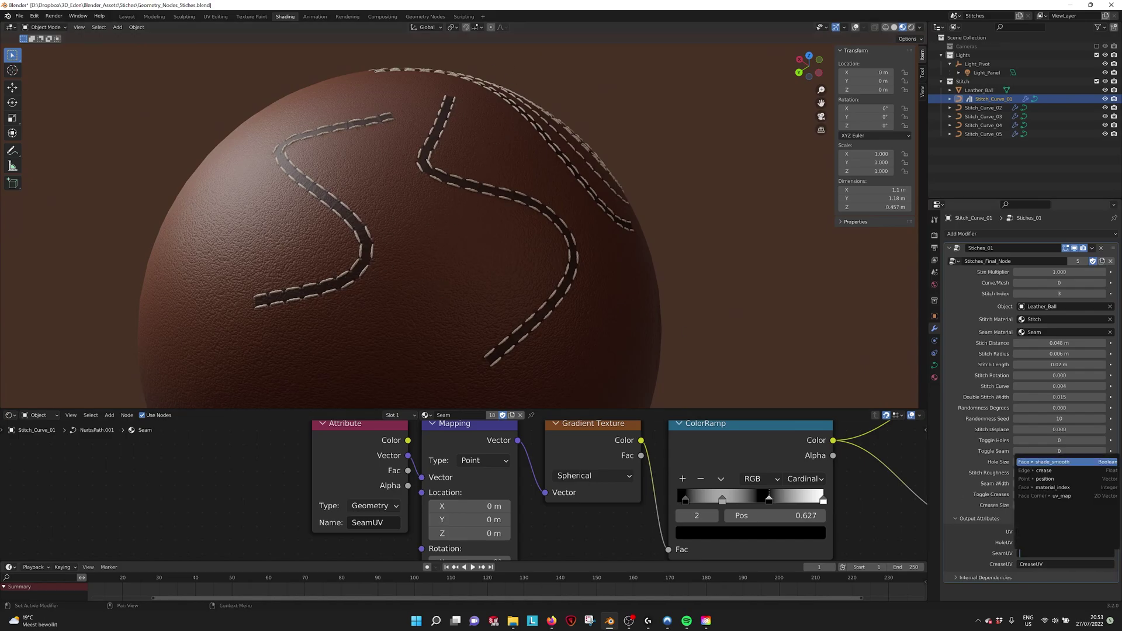
text(SeamUV)
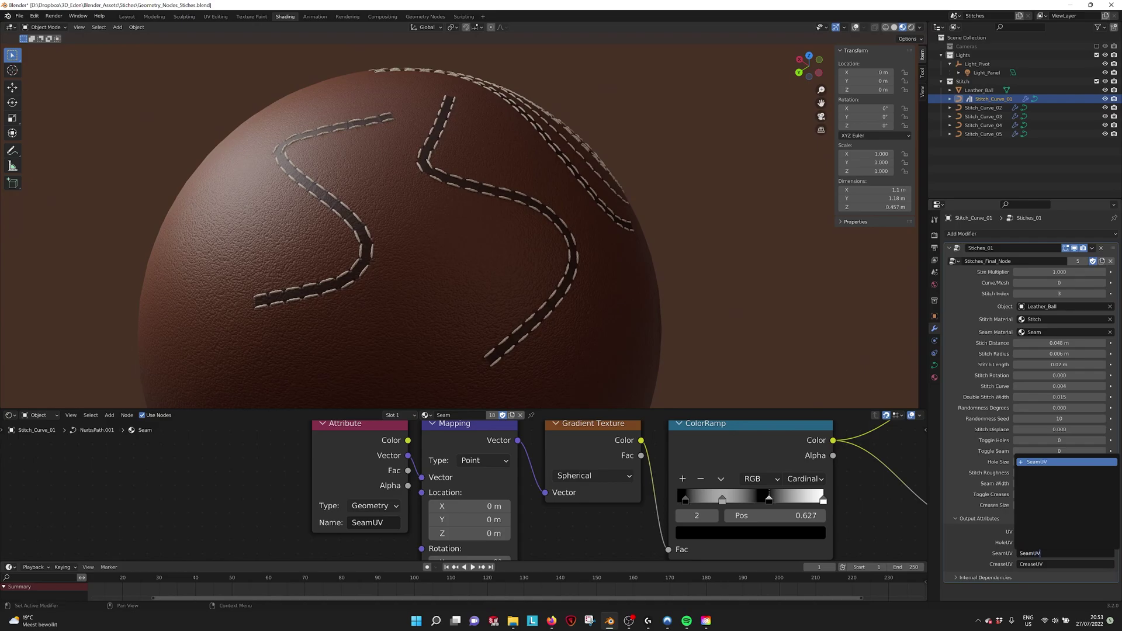
key(Return)
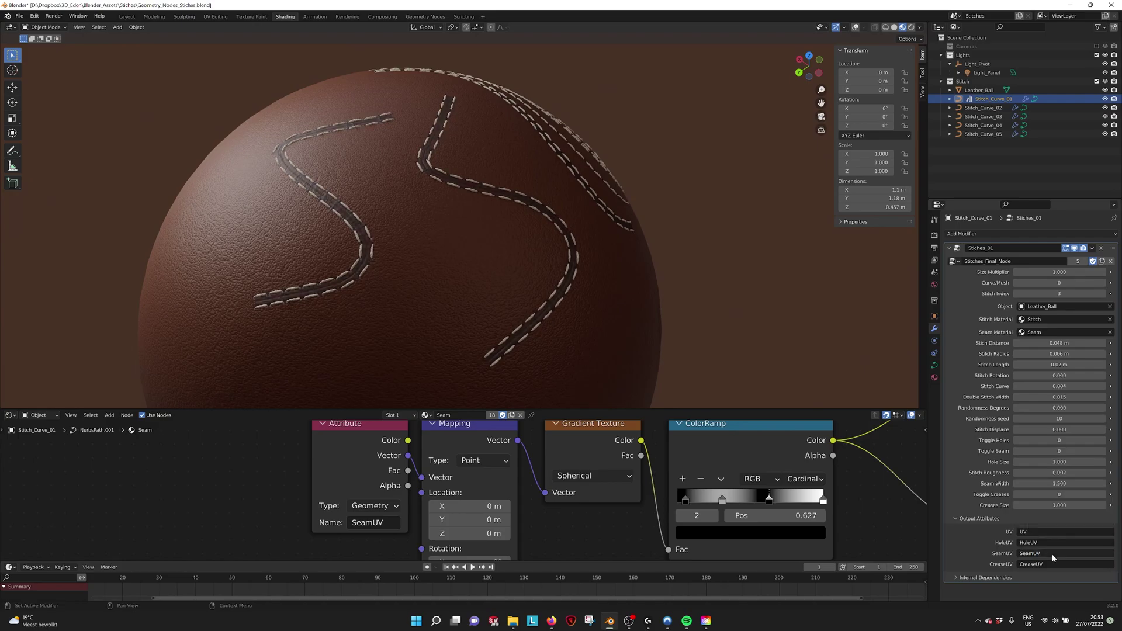
middle_drag(530, 301, 554, 282)
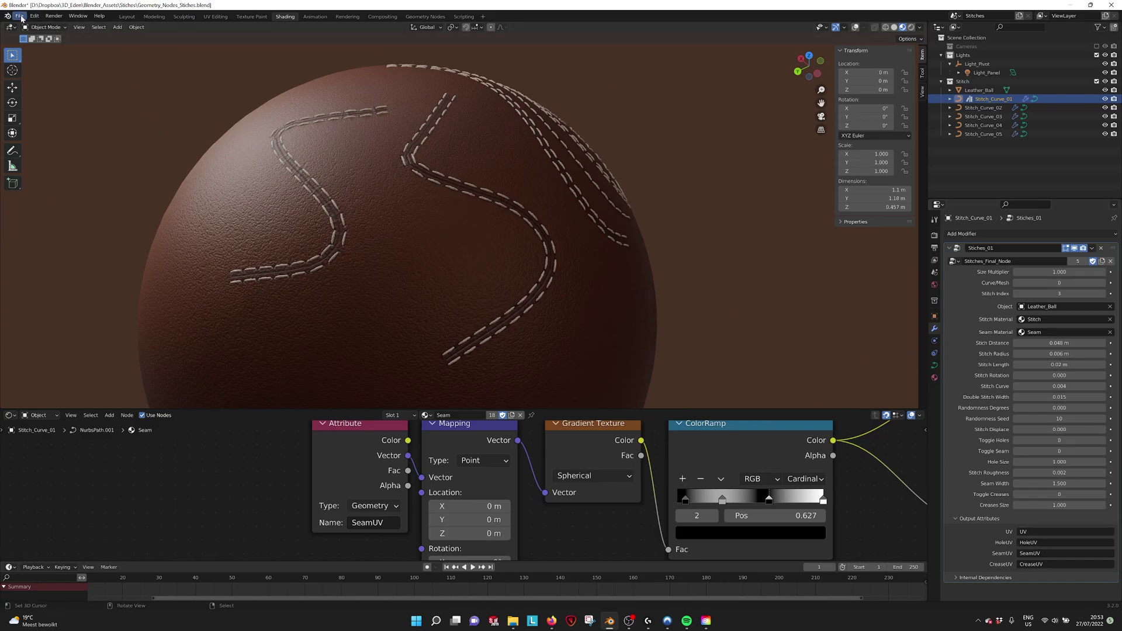
click(19, 16)
middle_drag(660, 279, 678, 256)
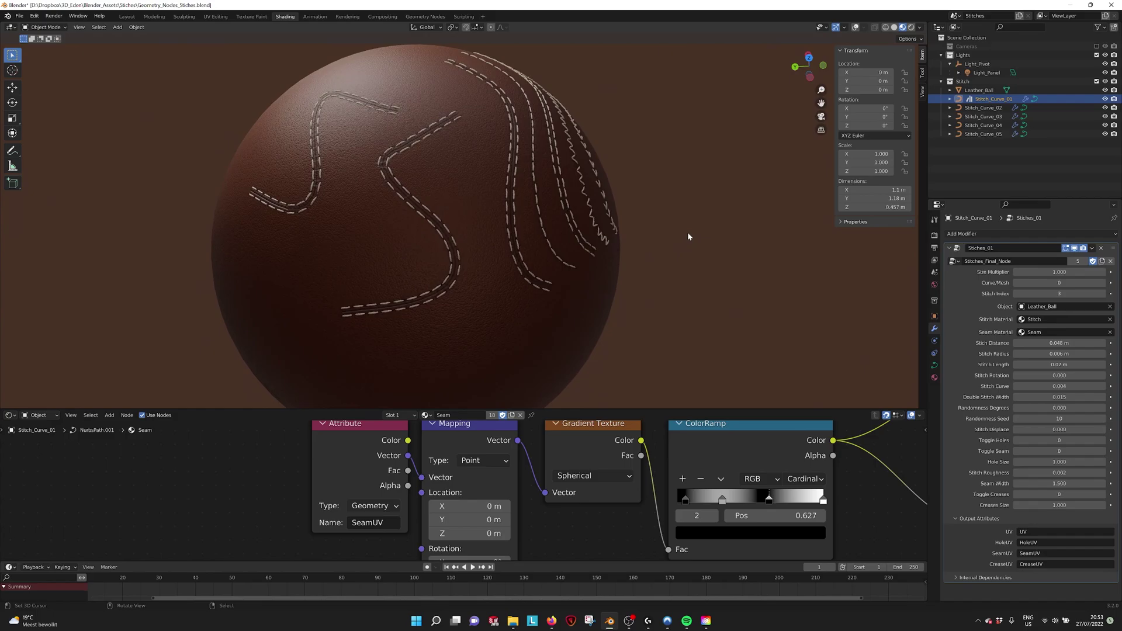